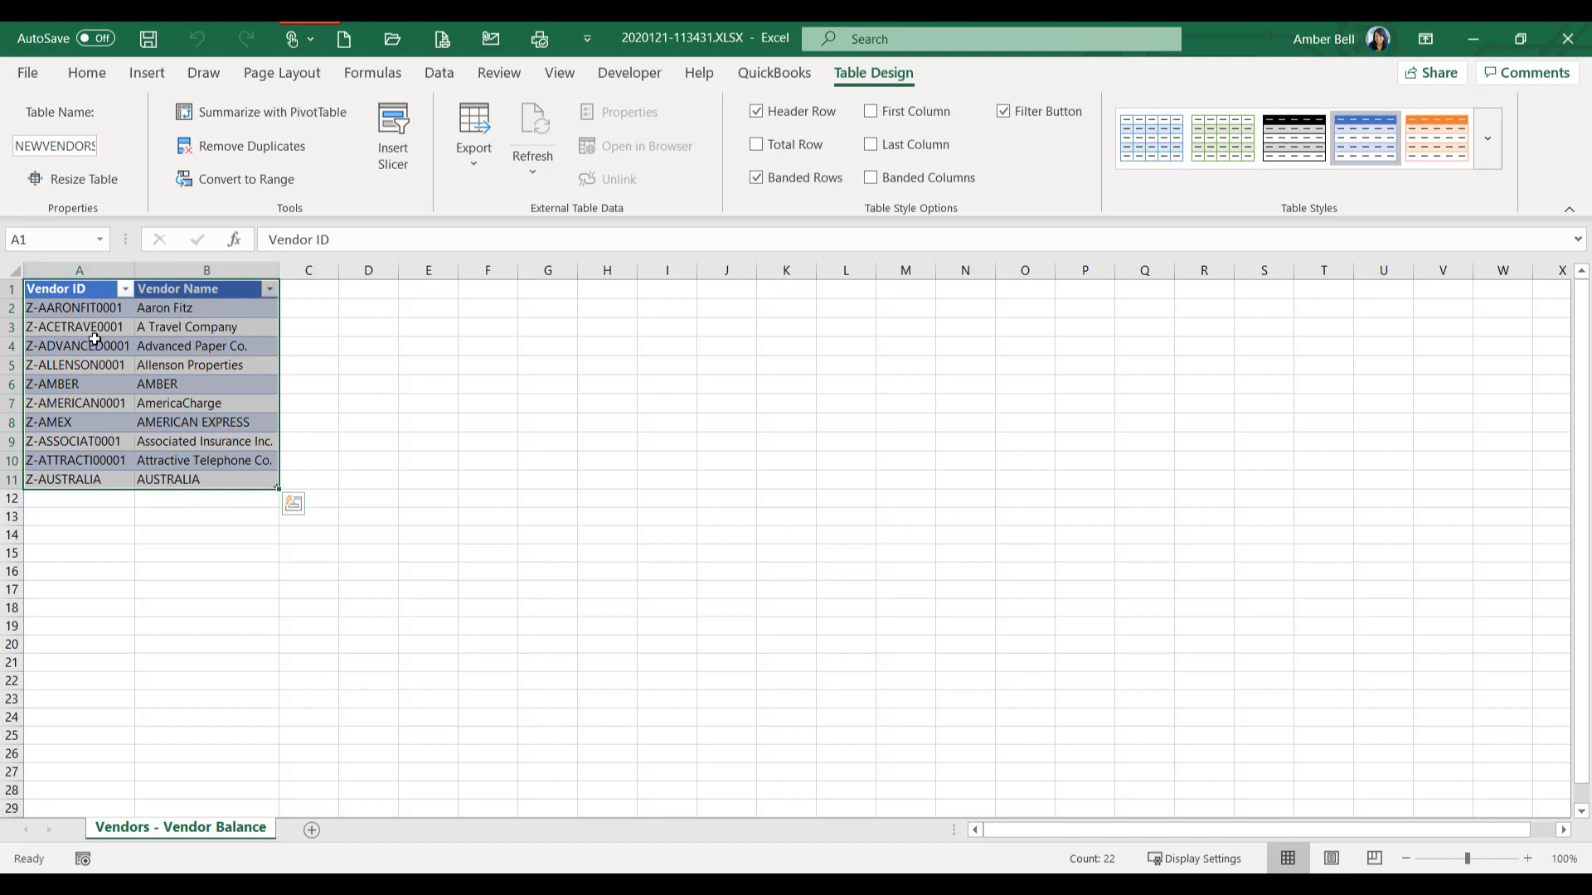
# - Apply the White, Table Style Medium 1 format to the vendor table and display its table design settings
pyautogui.click(105, 289)
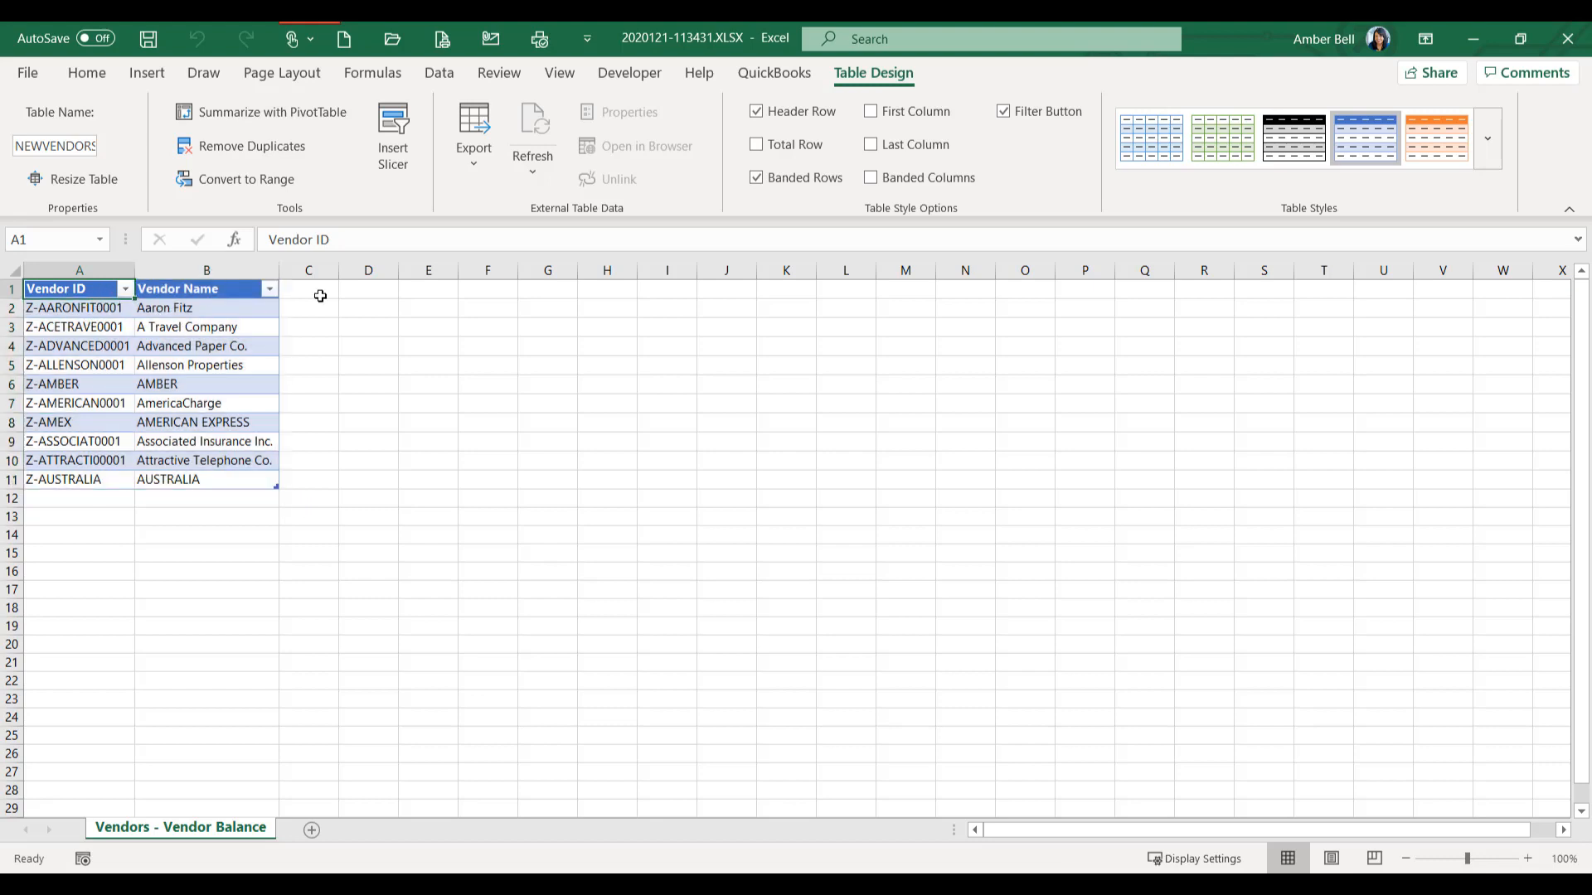
pyautogui.click(86, 73)
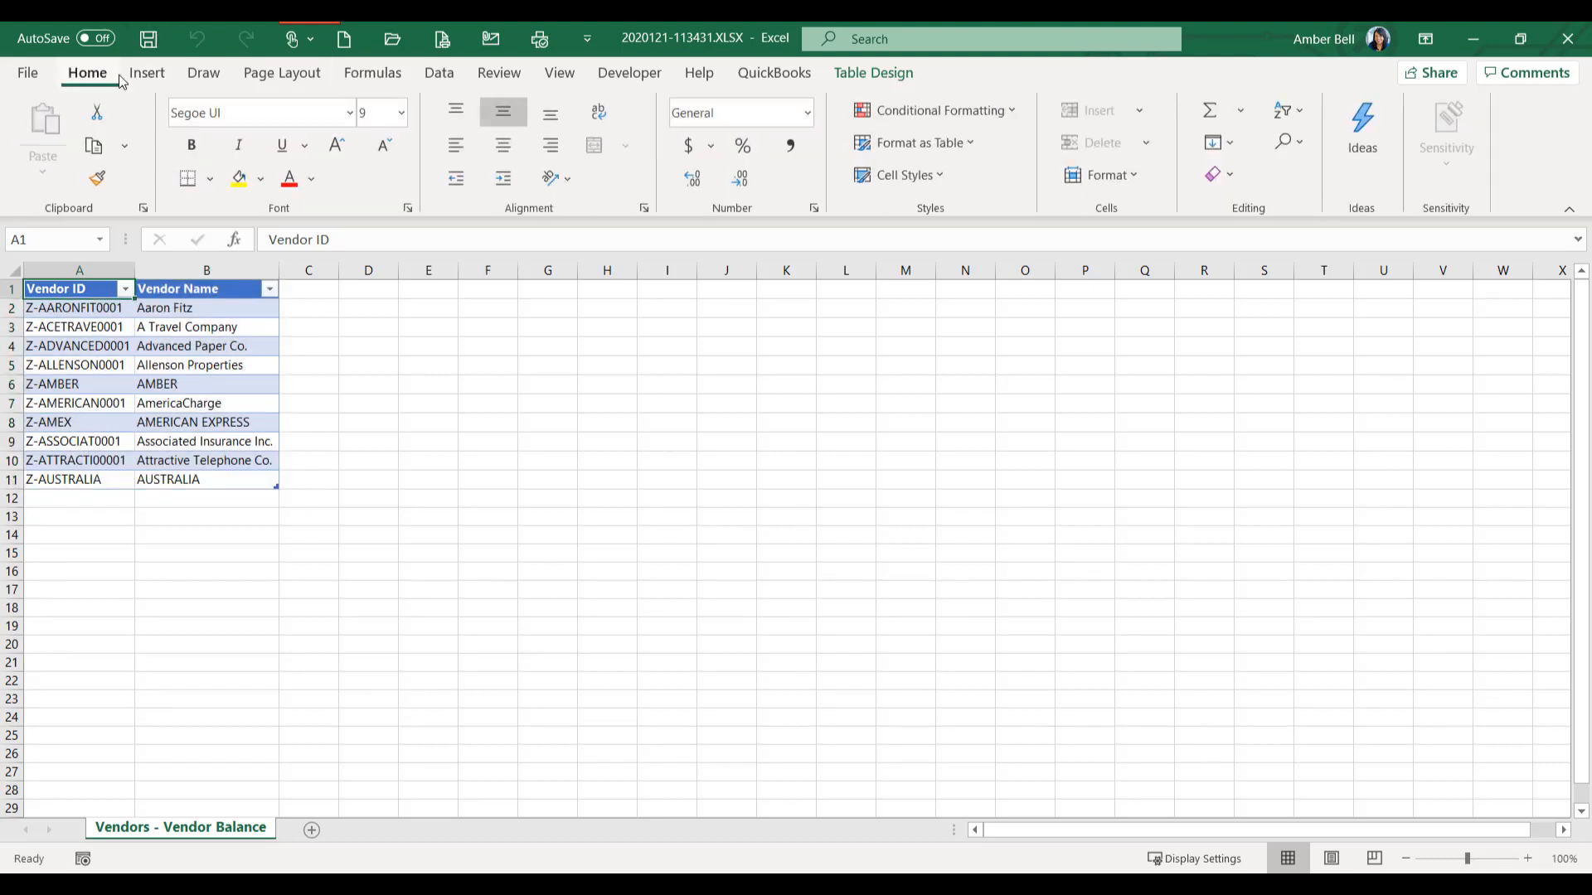
pyautogui.click(909, 154)
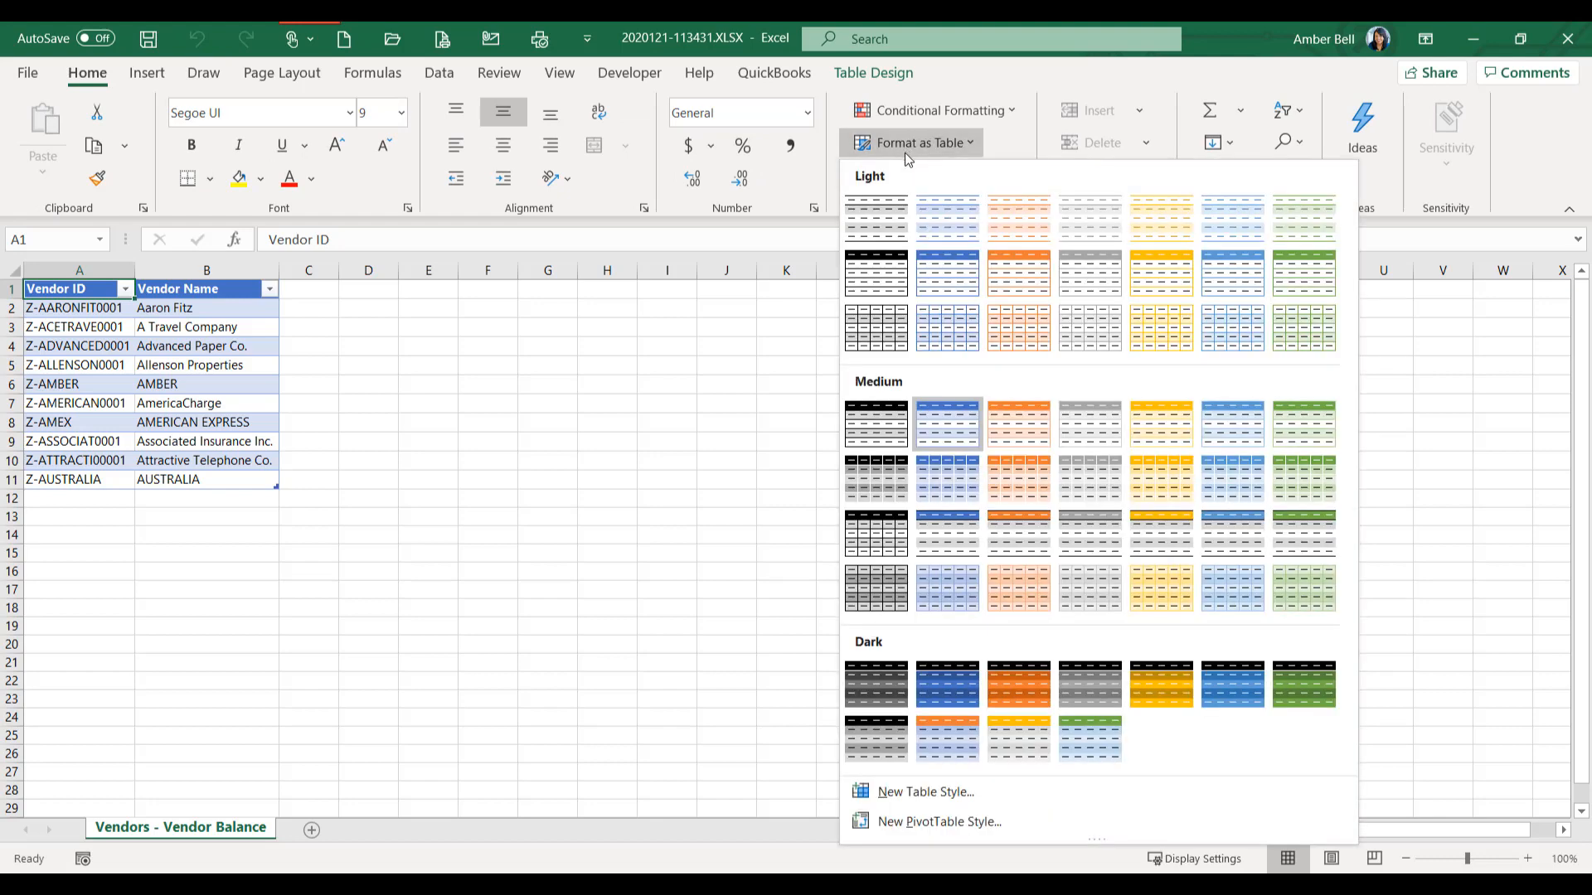
pyautogui.click(883, 442)
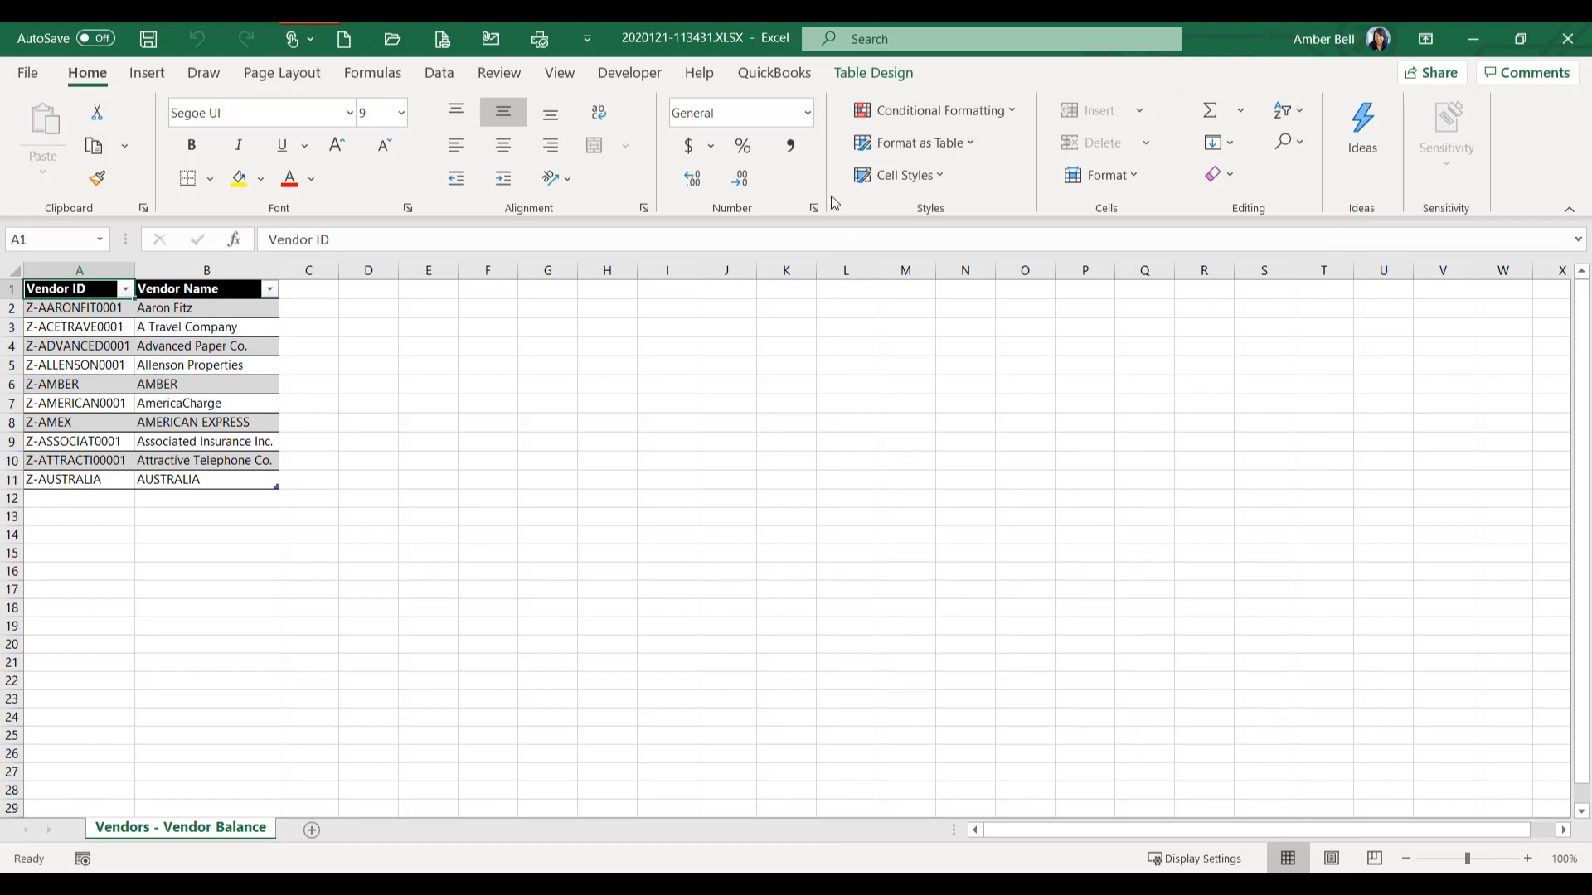
pyautogui.click(884, 76)
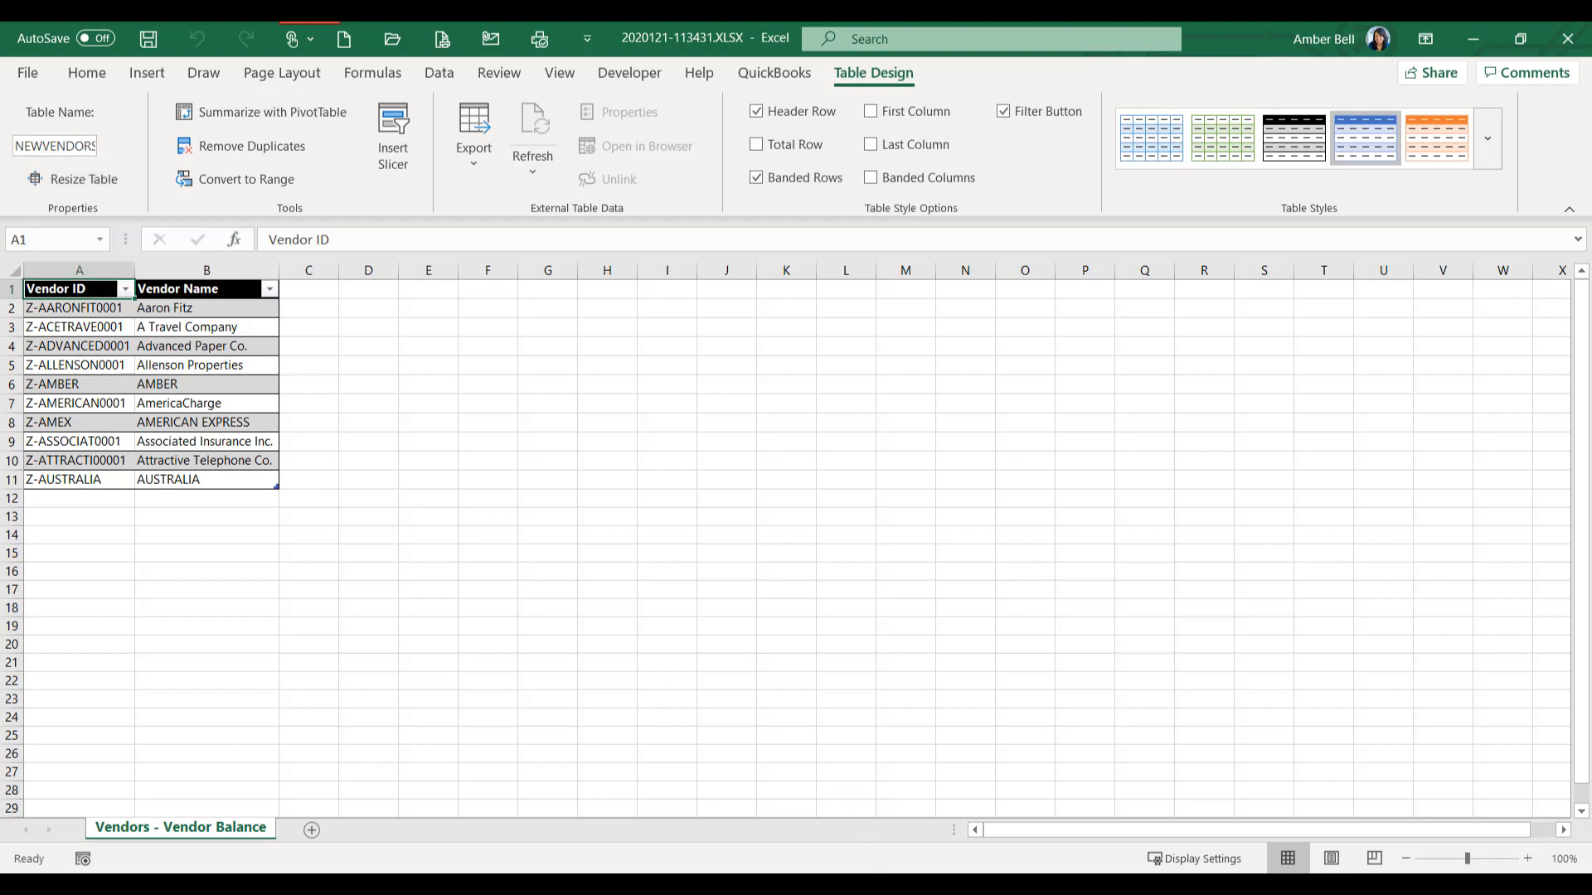
# - Switch to the Replicator - SUPERHERO SESSION.xlsm workbook and replace its data table with the NEWVENDORS table
pyautogui.moveTo(522, 824)
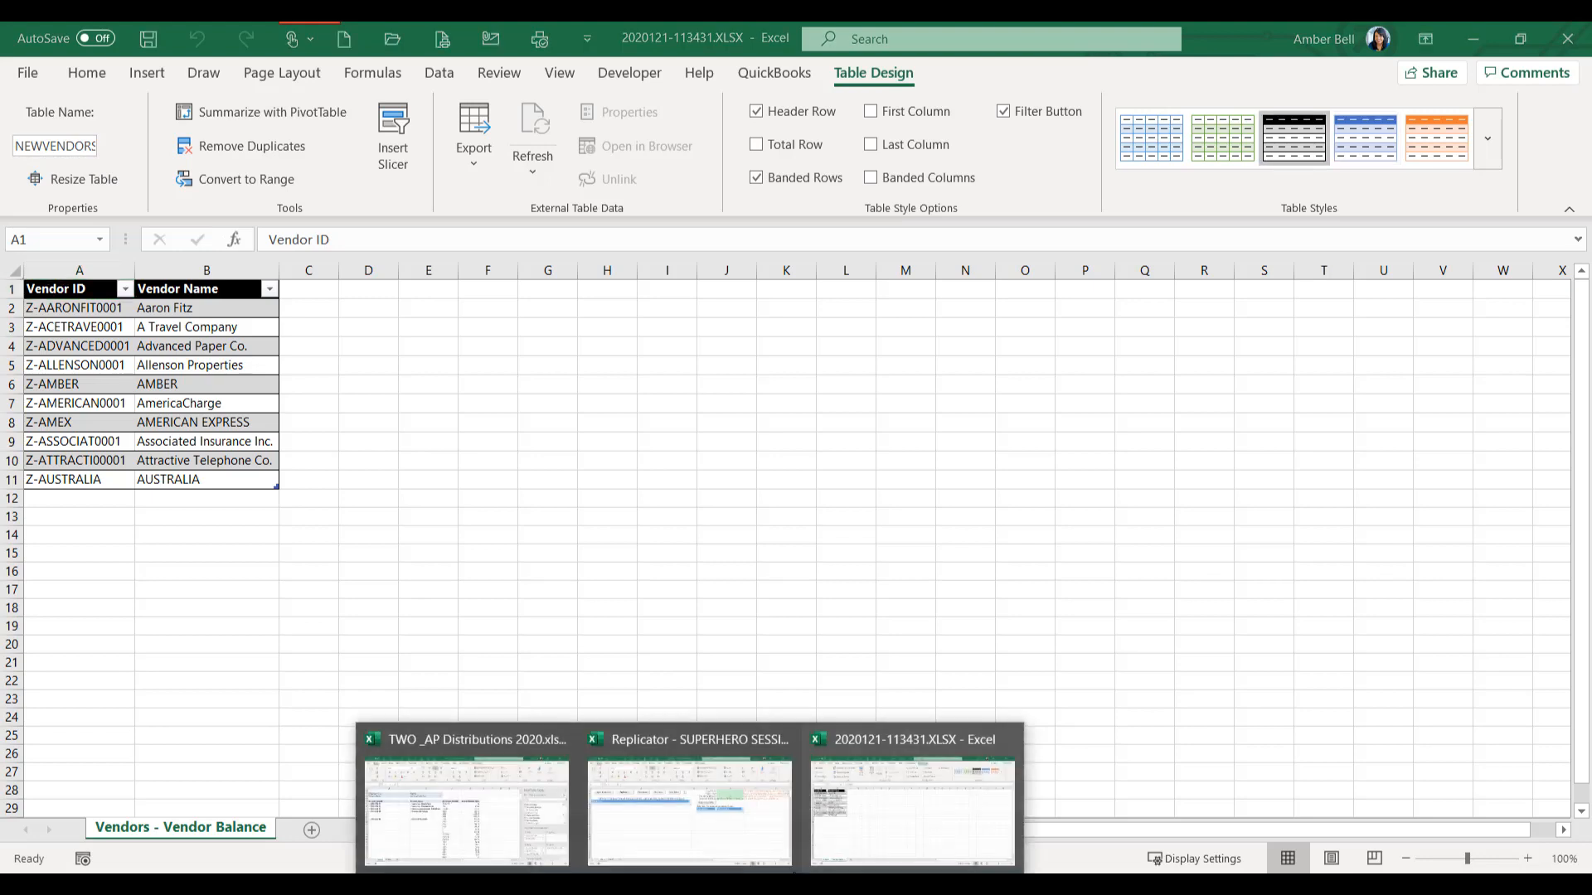
pyautogui.click(776, 821)
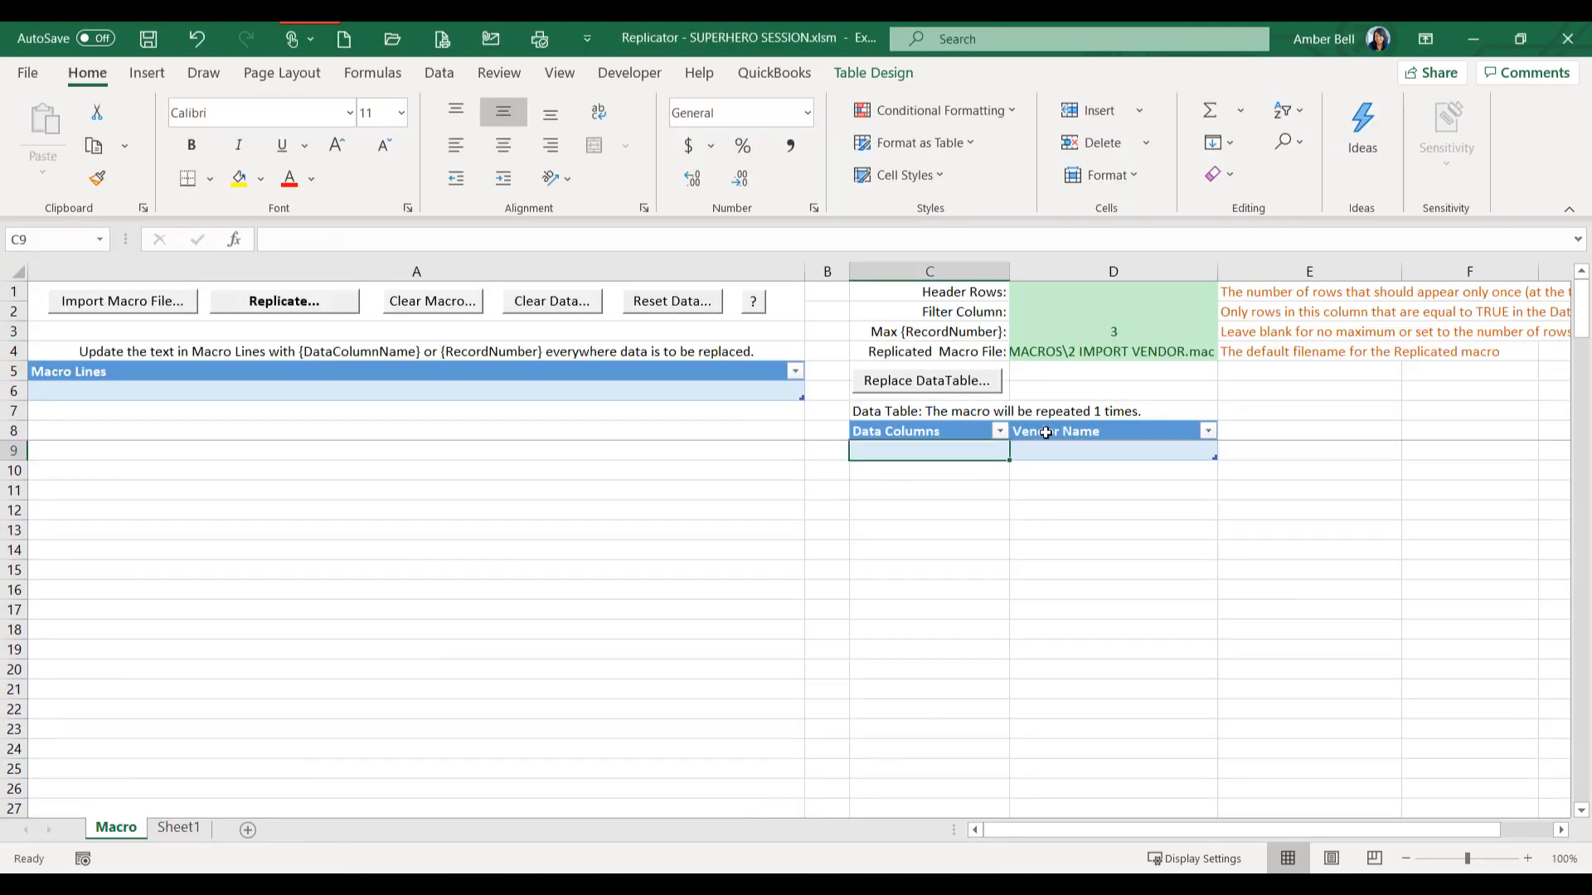
pyautogui.click(916, 384)
pyautogui.doubleClick(551, 415)
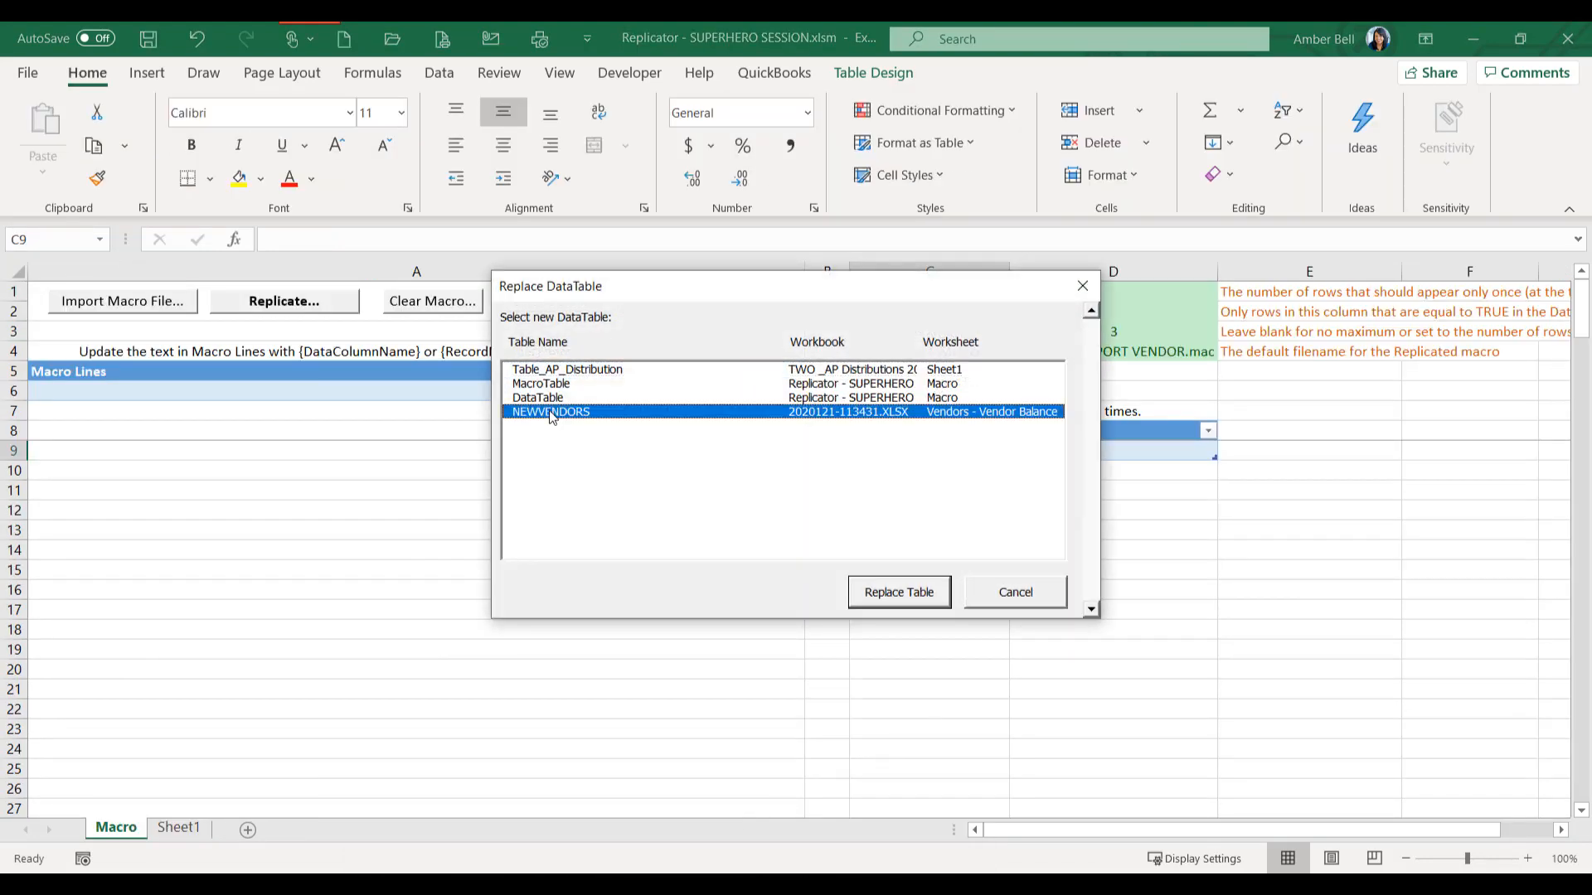
pyautogui.click(852, 535)
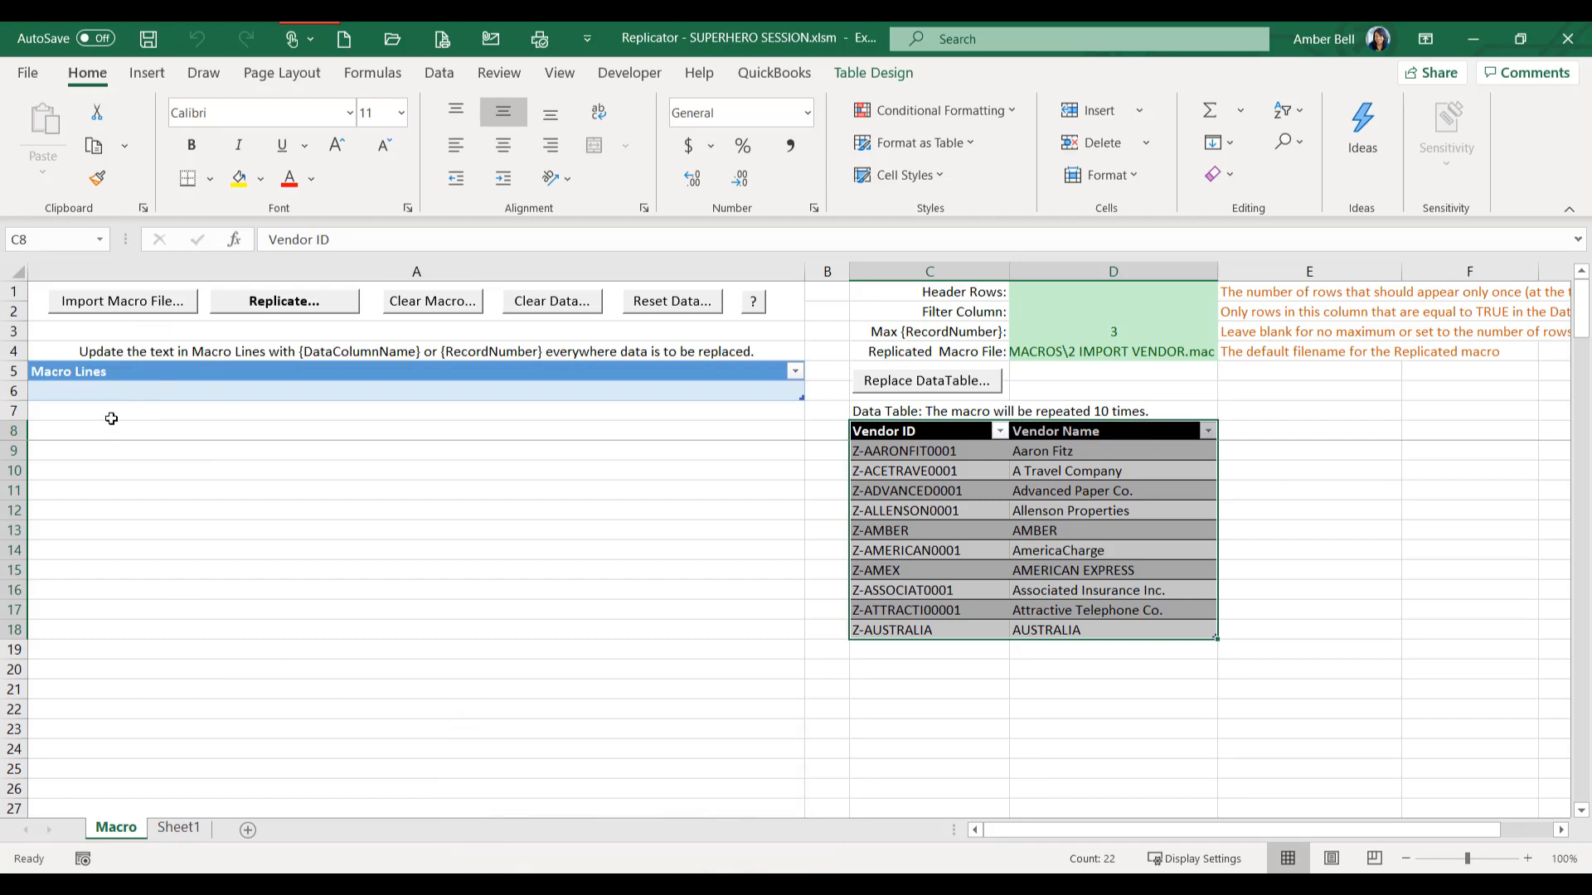
# - Switch to Vendor Maintenance in Microsoft Dynamics GP and start recording a macro, overwriting 1 CREATE VENDOR.mac in the MACROS folder
pyautogui.click(639, 883)
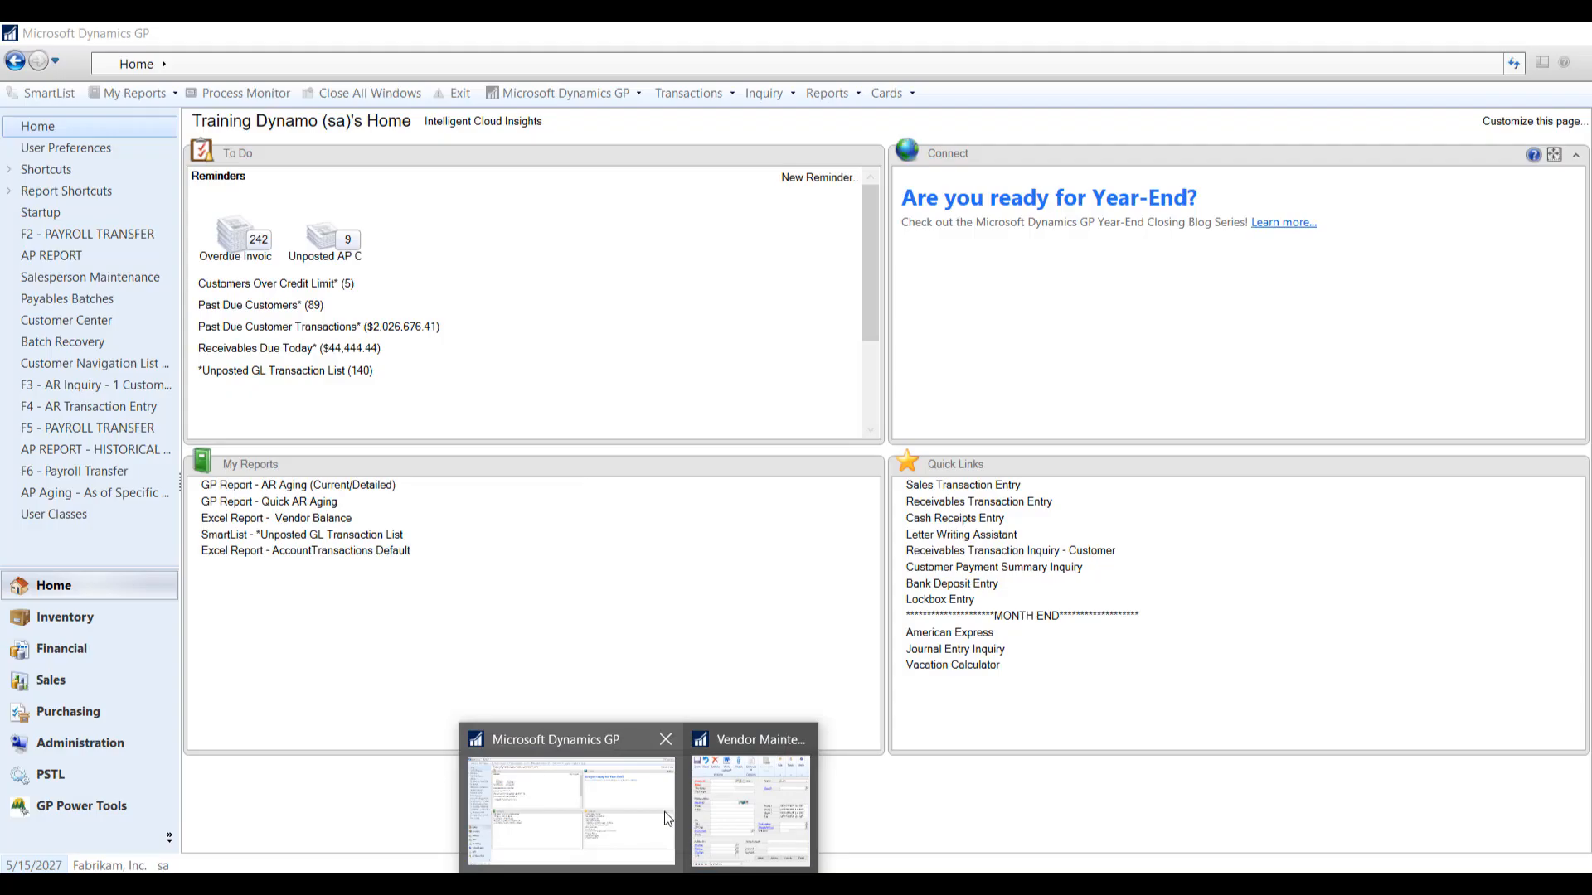
pyautogui.click(756, 809)
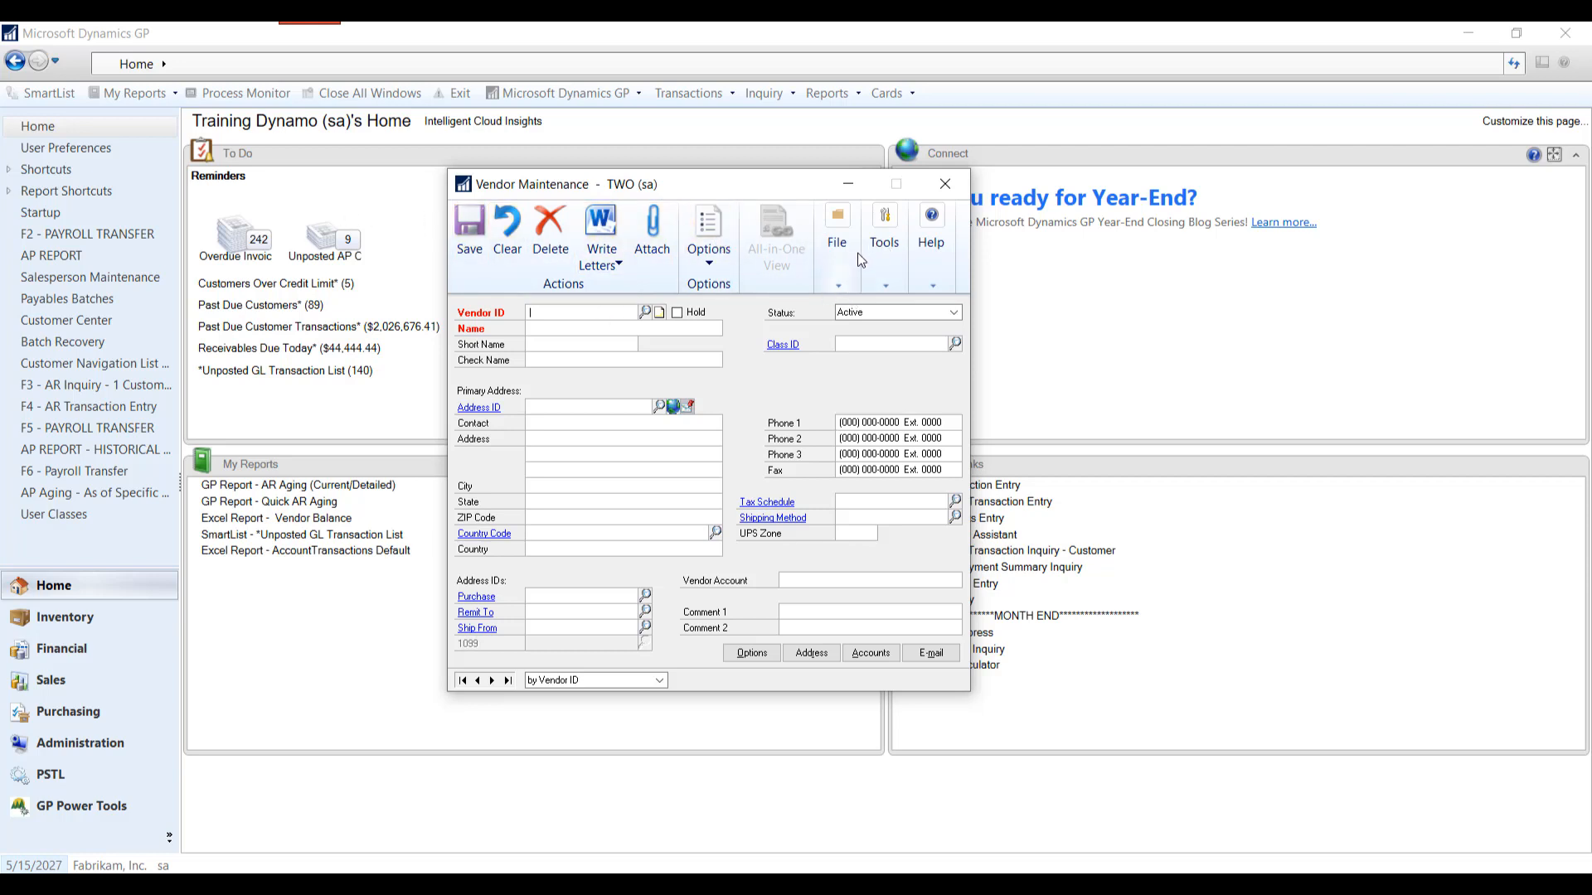
pyautogui.click(903, 285)
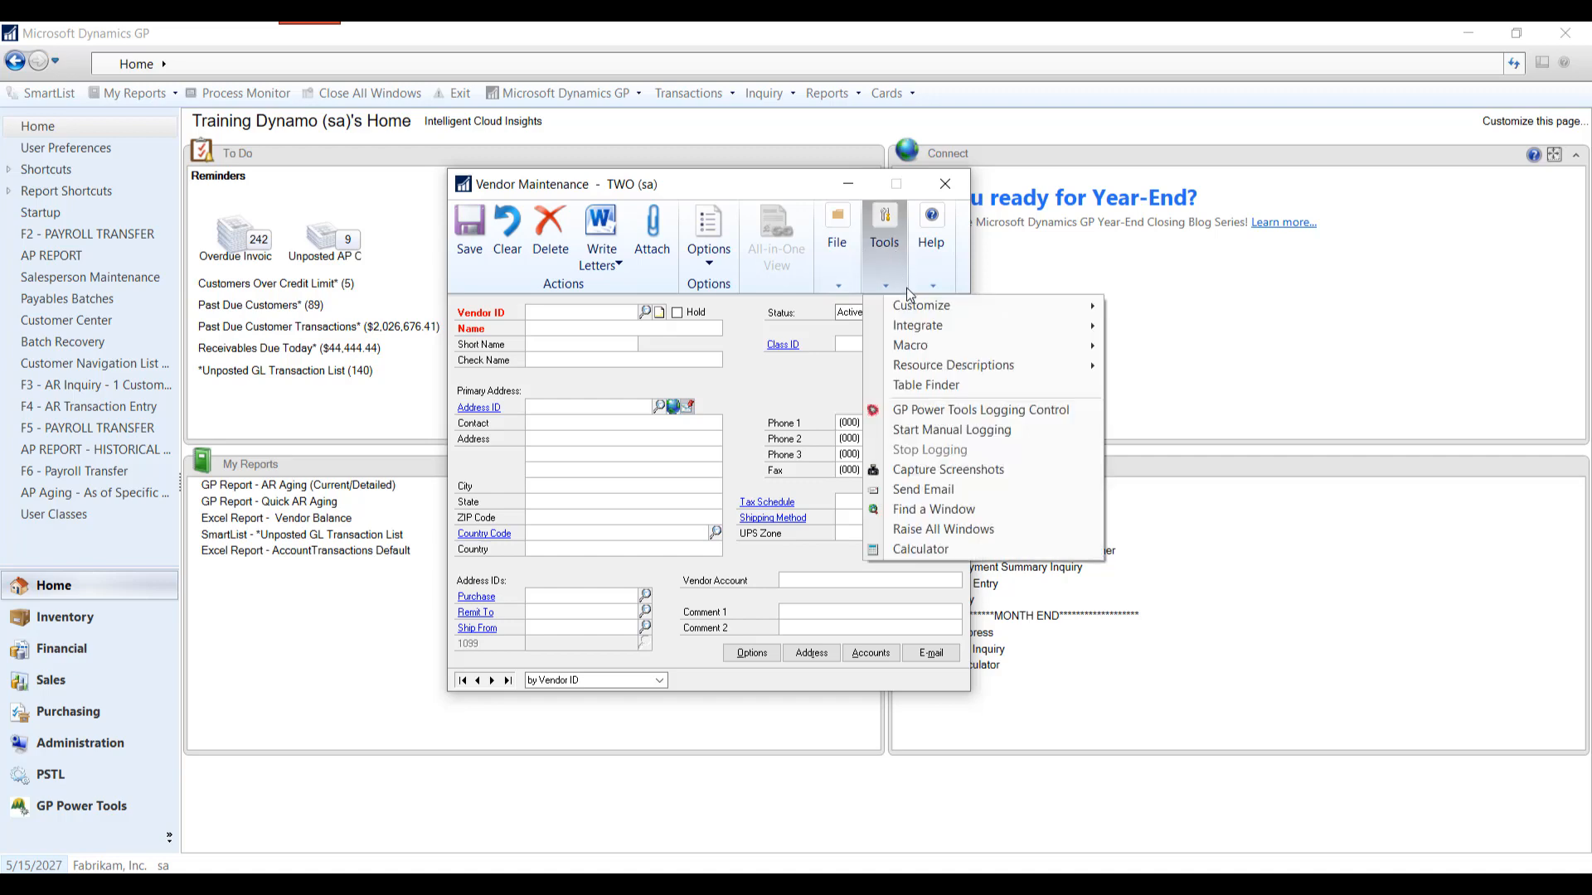
pyautogui.moveTo(920, 345)
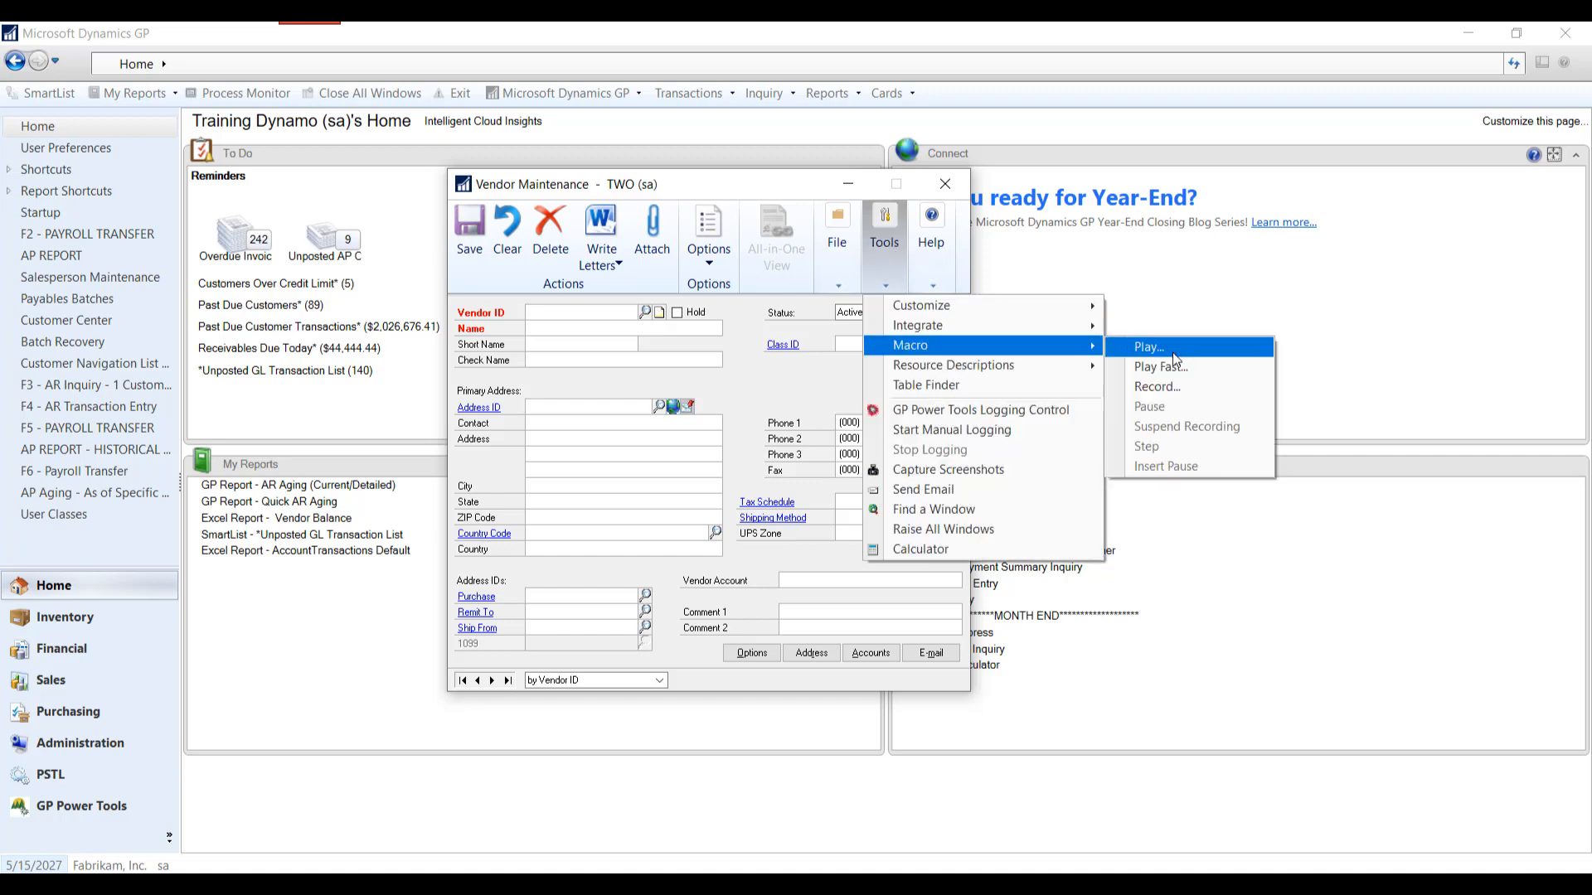
pyautogui.click(1164, 393)
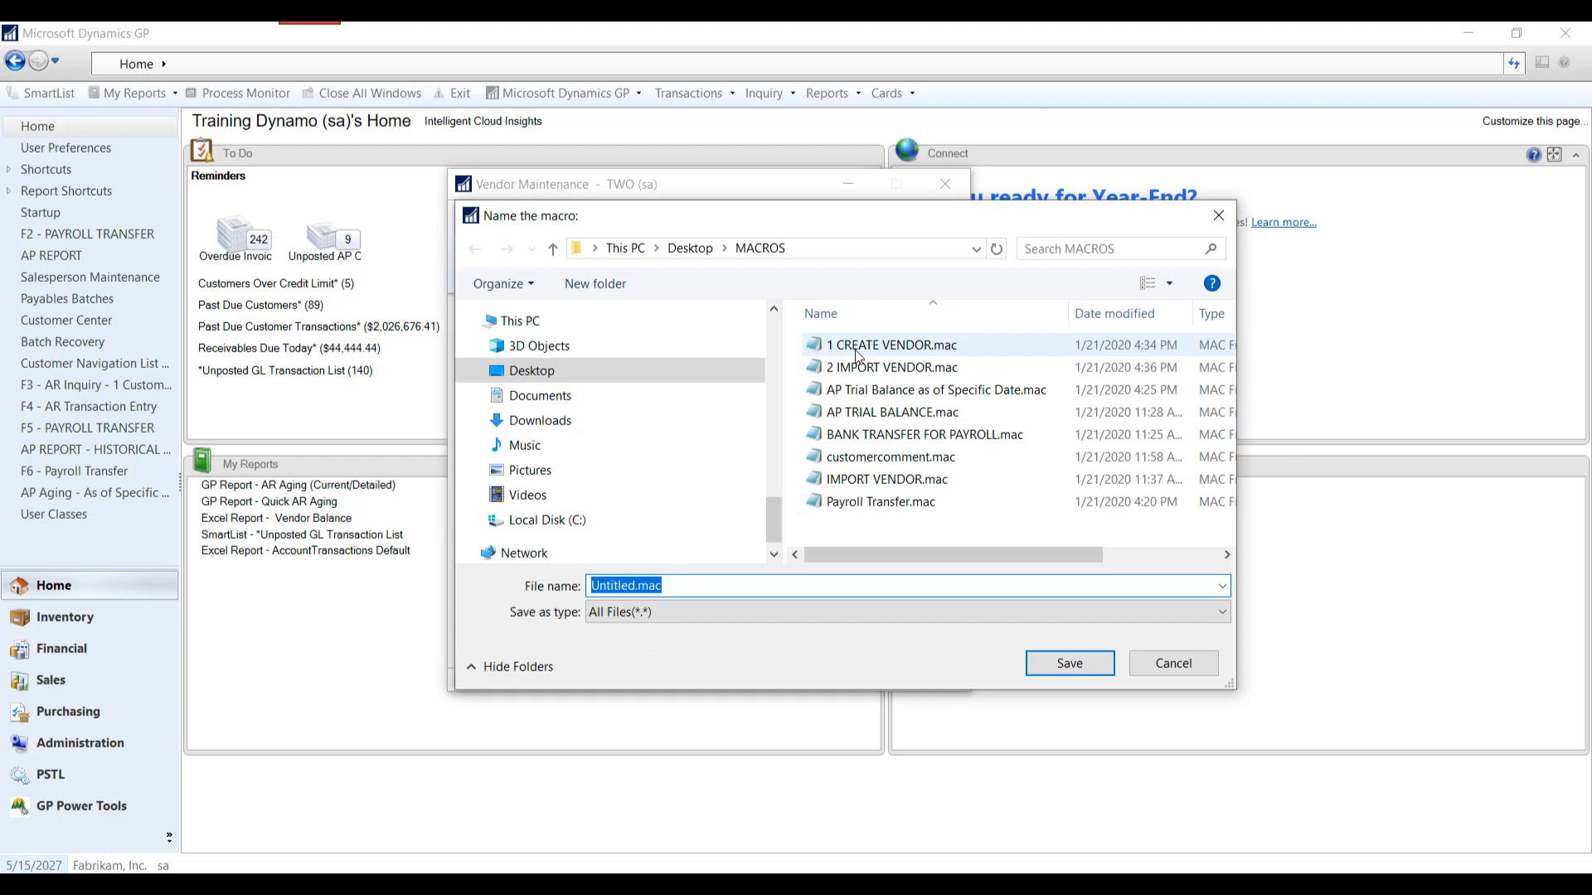
pyautogui.click(872, 350)
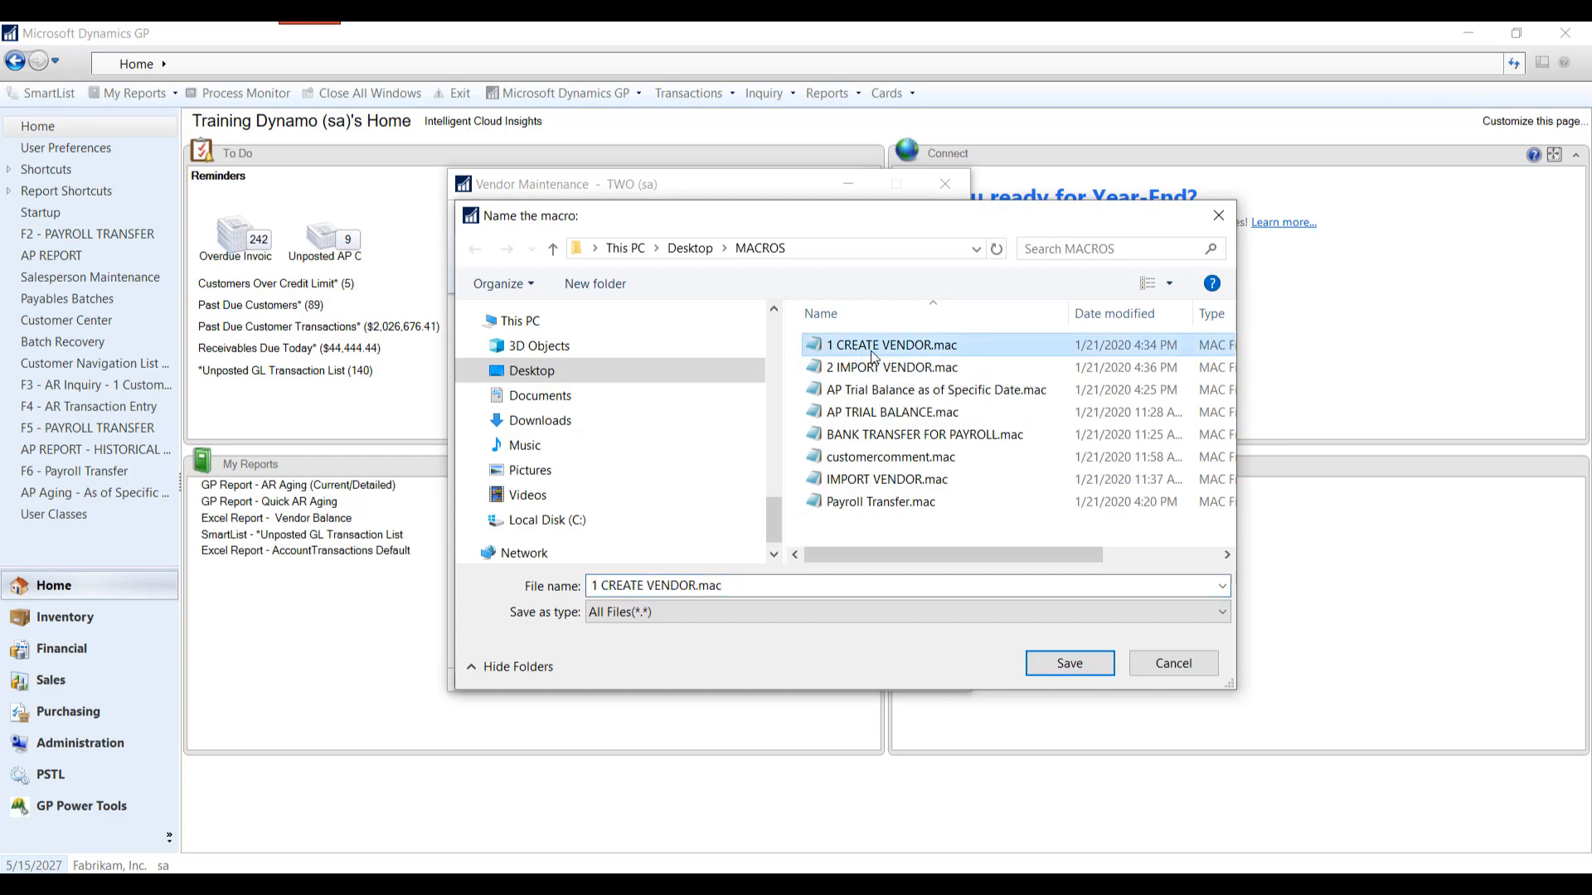
pyautogui.click(1069, 664)
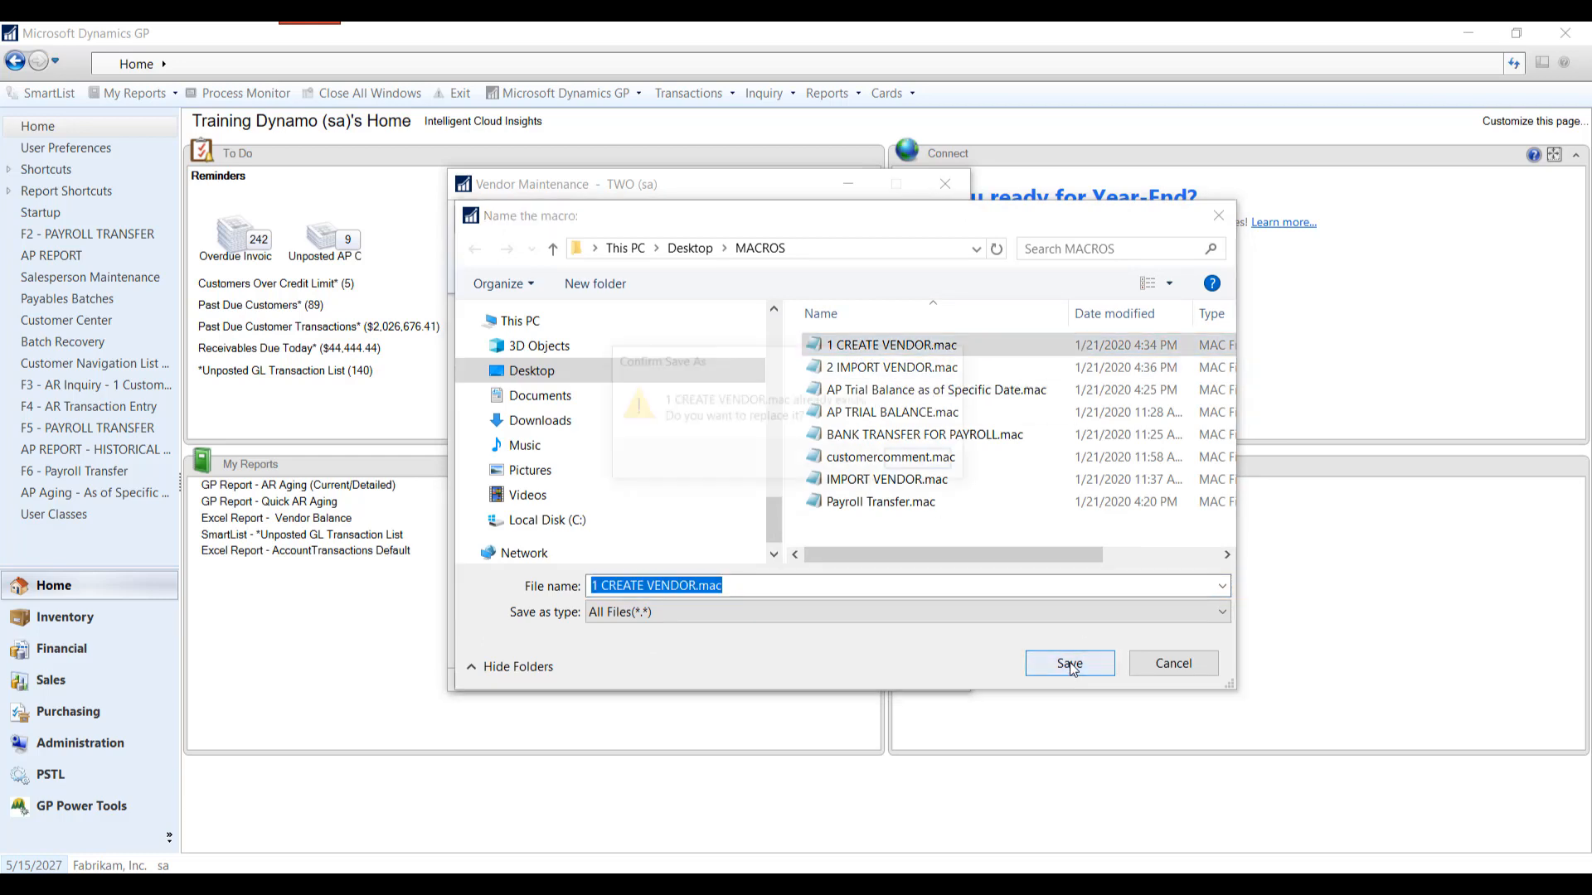
pyautogui.click(829, 460)
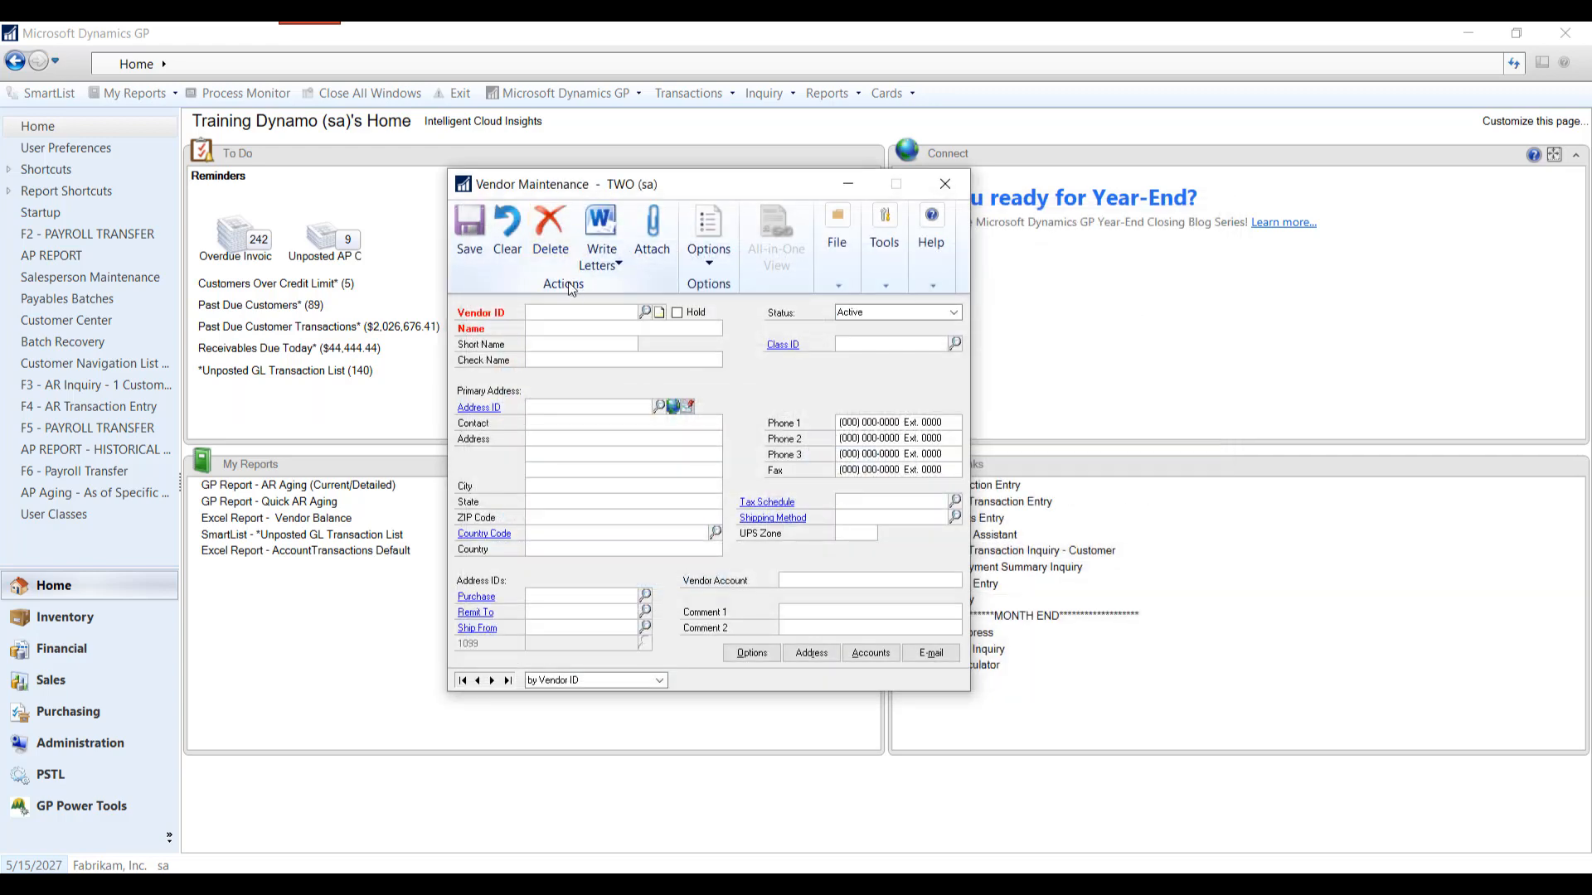
# - Enter a new vendor with the Vendor ID TESTVENDOR2 and the name testname
pyautogui.write('TEST')
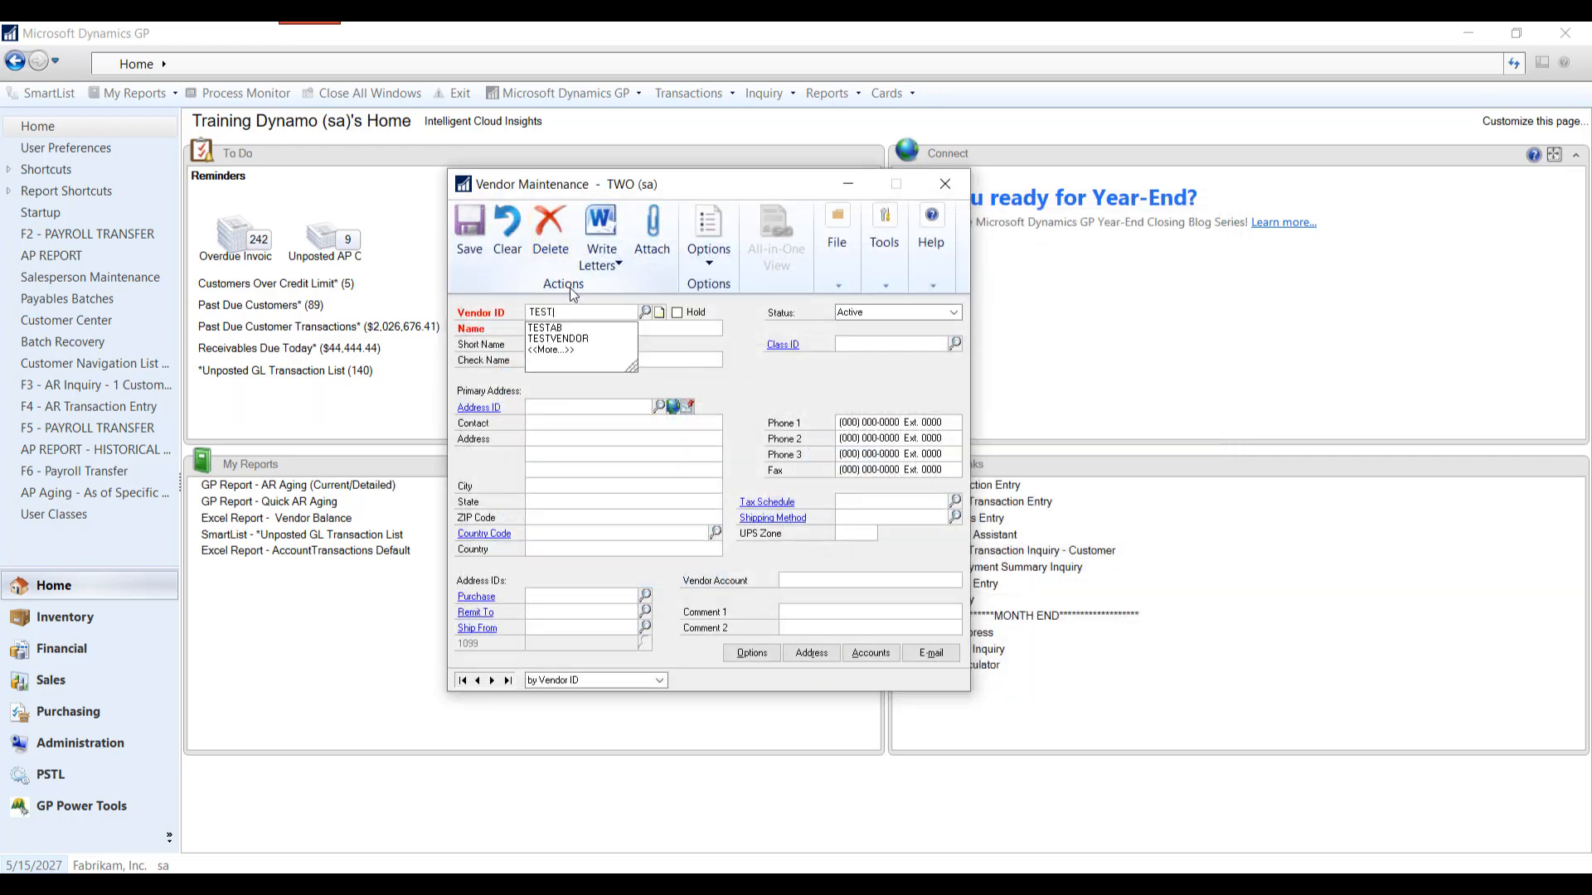
pyautogui.write('VENDOR')
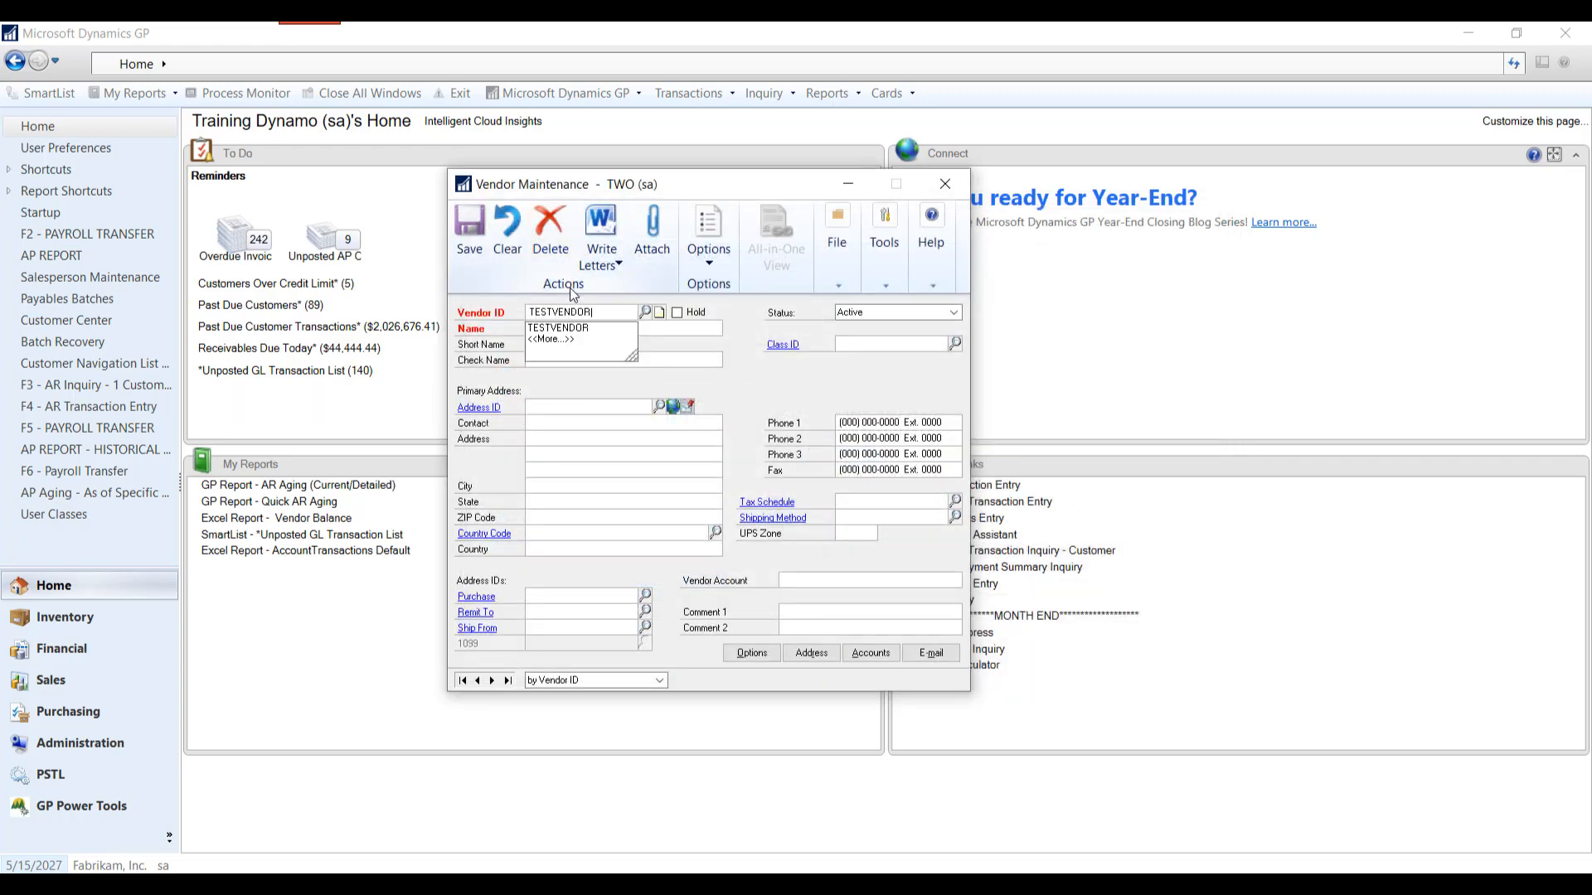
pyautogui.write('2')
pyautogui.press('Tab')
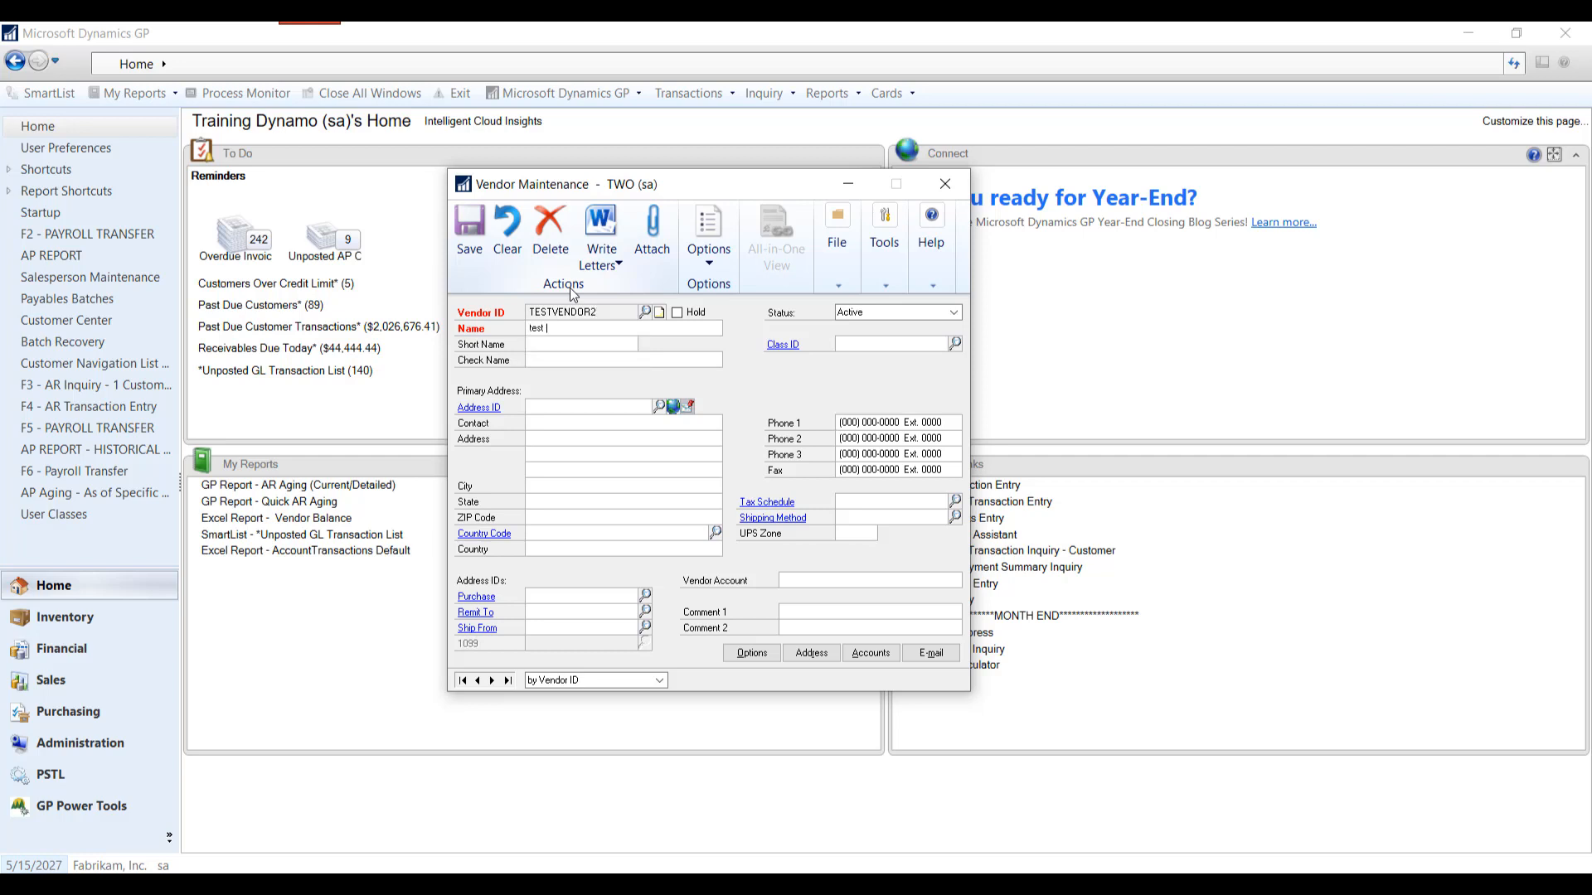
pyautogui.write('testname')
pyautogui.press('Tab')
pyautogui.press('Tab')
pyautogui.press('Tab')
pyautogui.press('Tab')
pyautogui.press('Tab')
# - Assign the Class ID TRAINING and the primary Address ID MAIN to the new vendor
pyautogui.write('TRI')
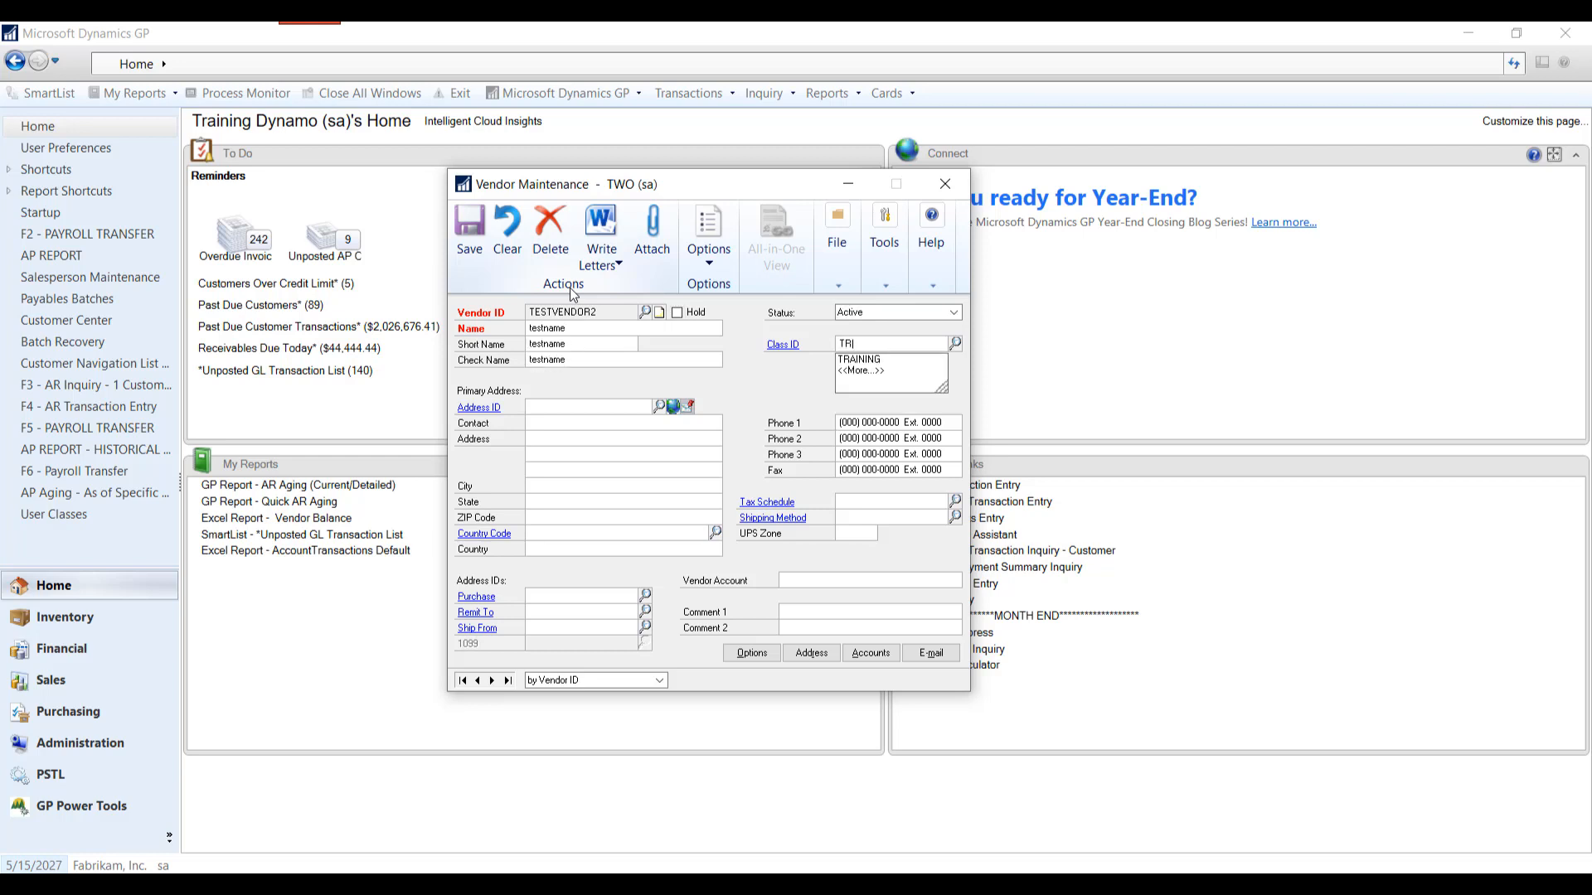
pyautogui.press('Tab')
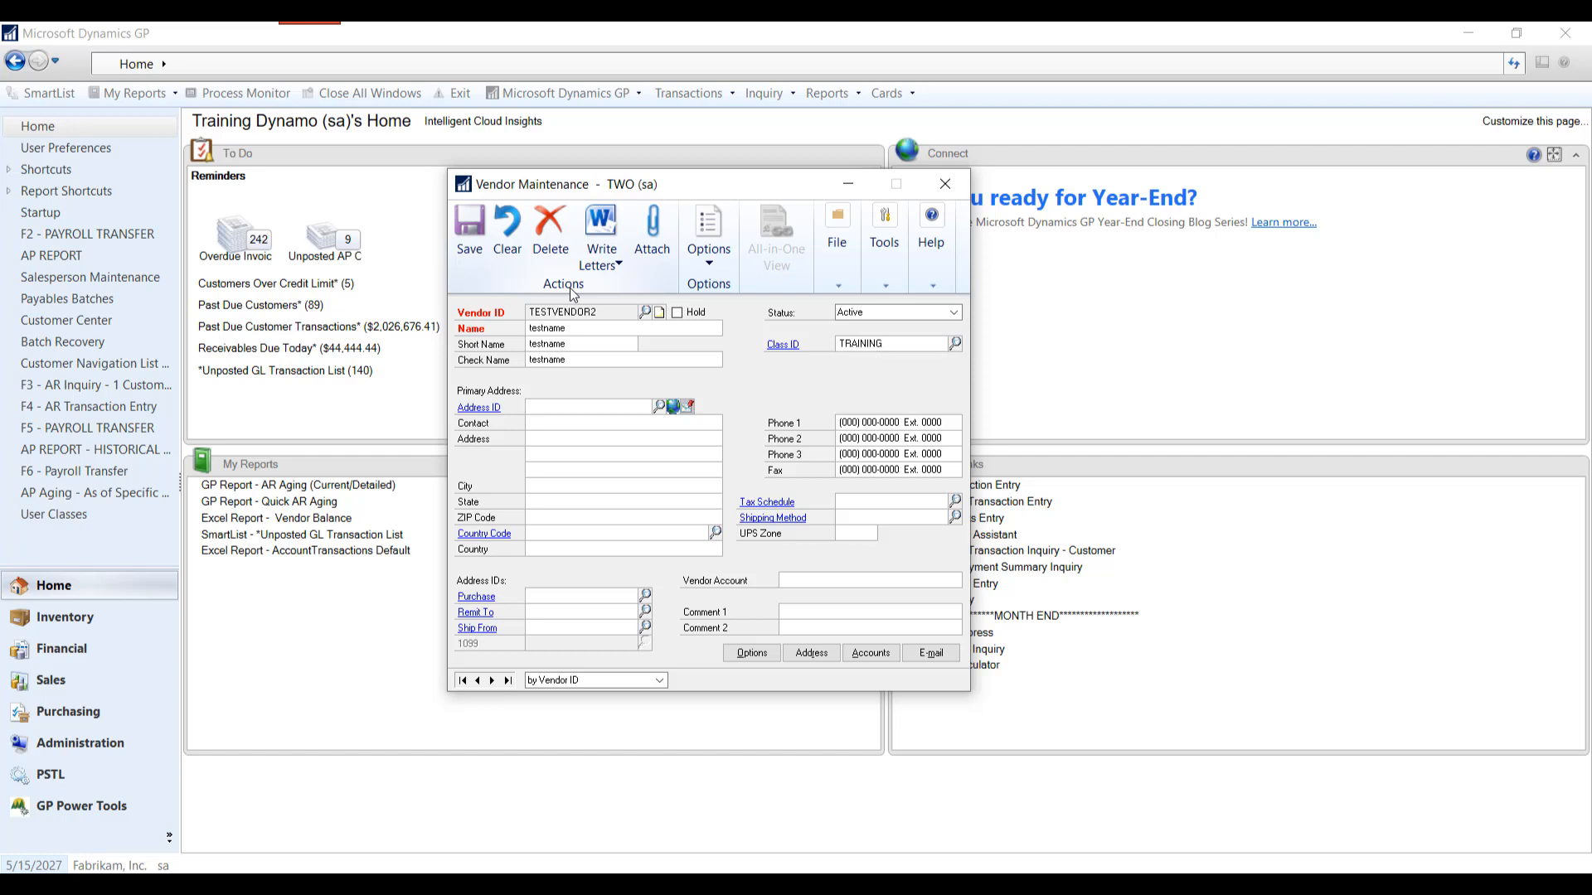
pyautogui.write('MAIN')
pyautogui.press('Tab')
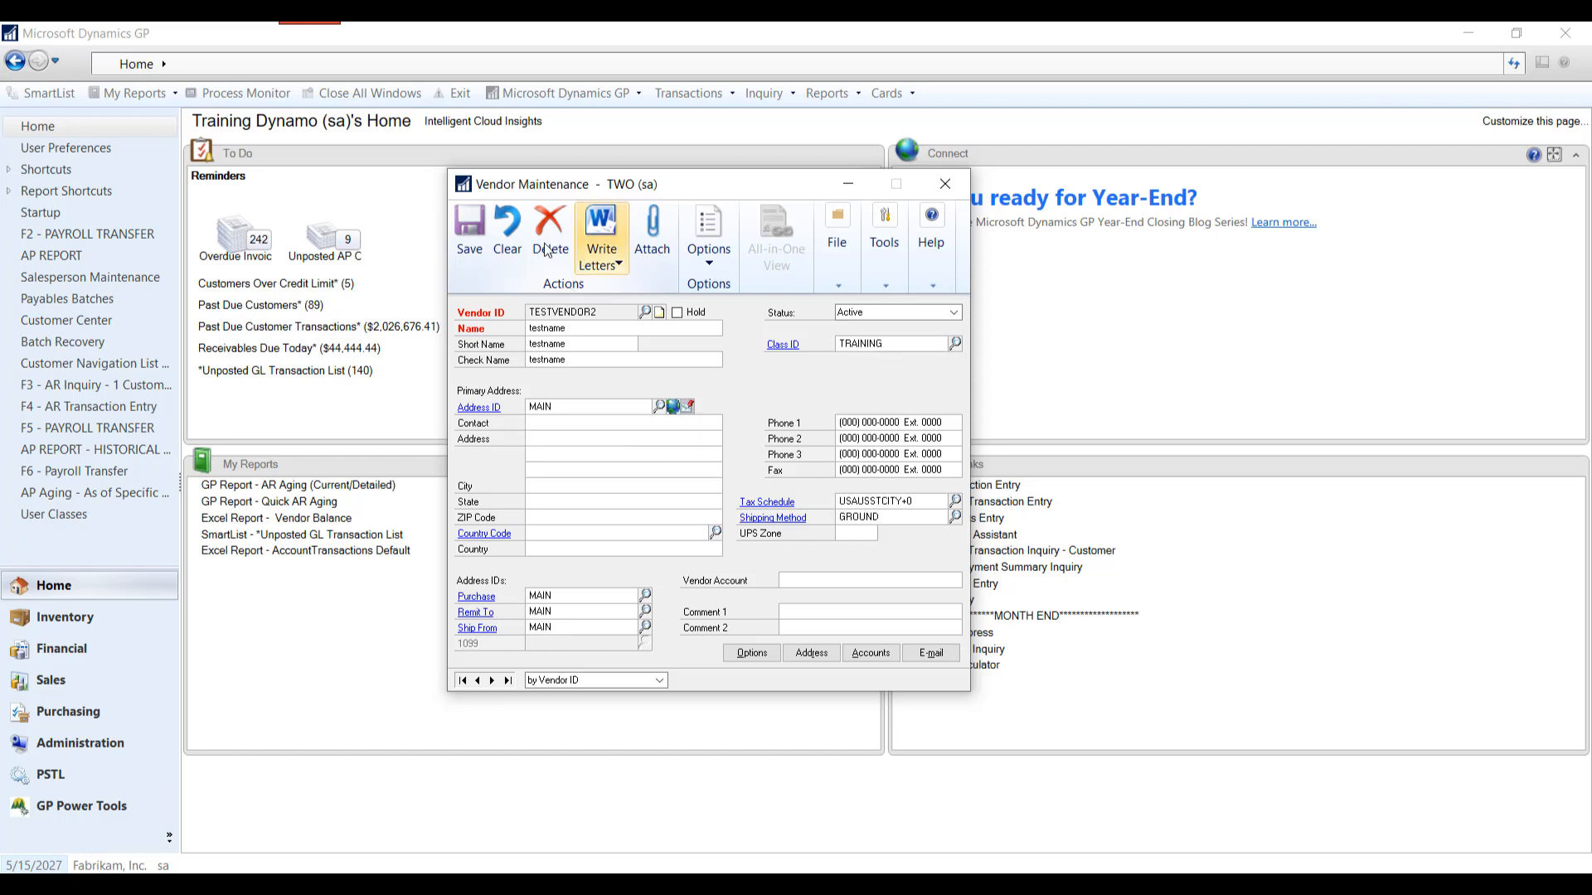
# - Save the new vendor record and stop recording the macro
pyautogui.click(468, 235)
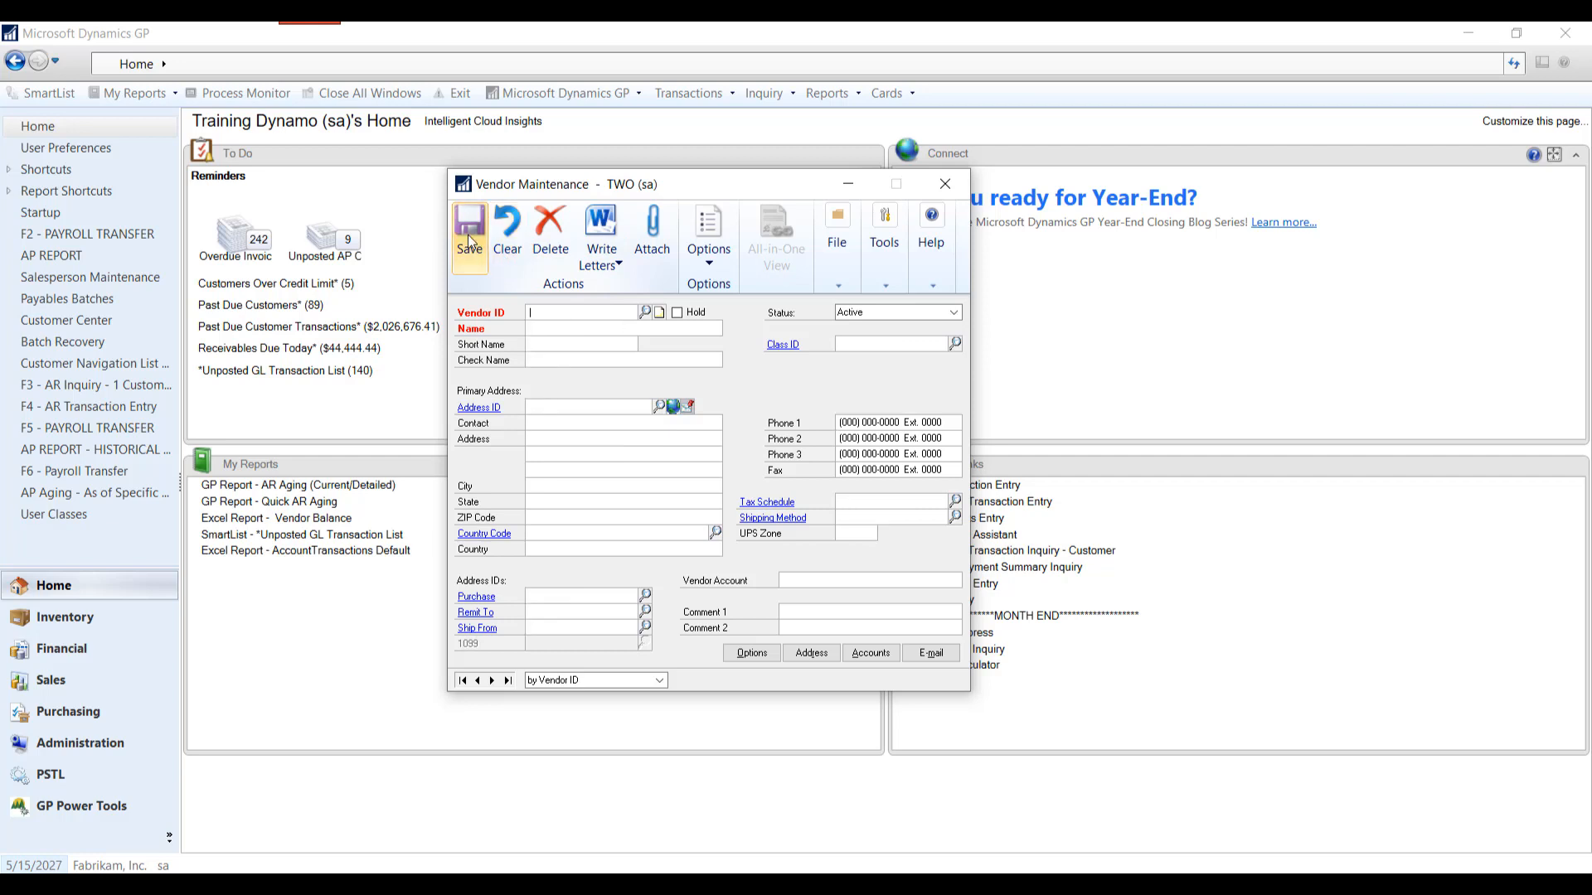
pyautogui.click(886, 243)
pyautogui.moveTo(987, 345)
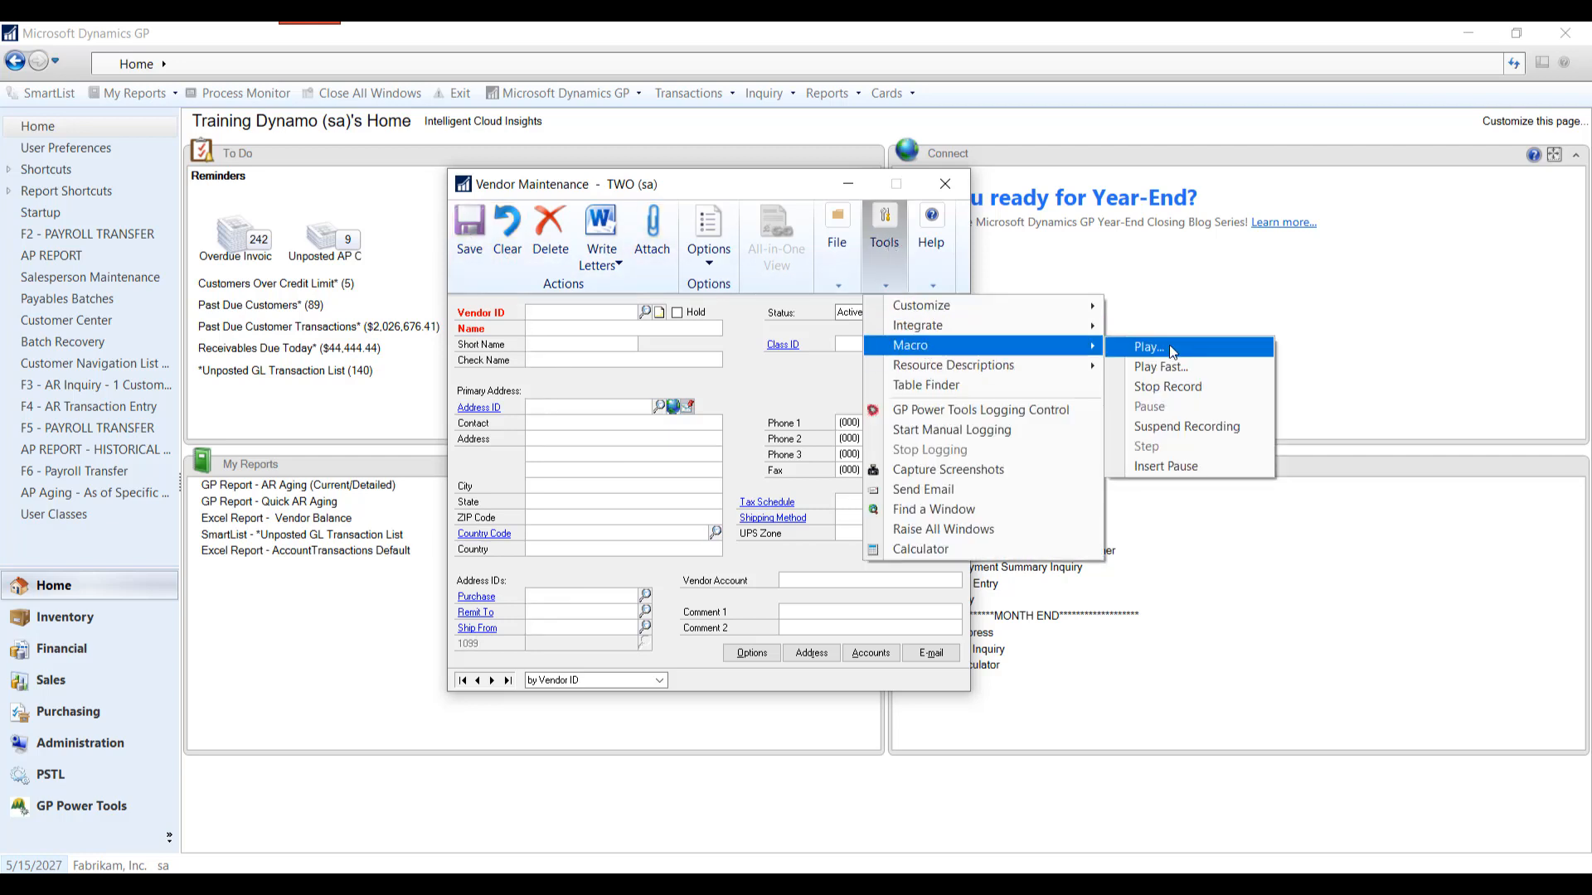
pyautogui.click(1168, 386)
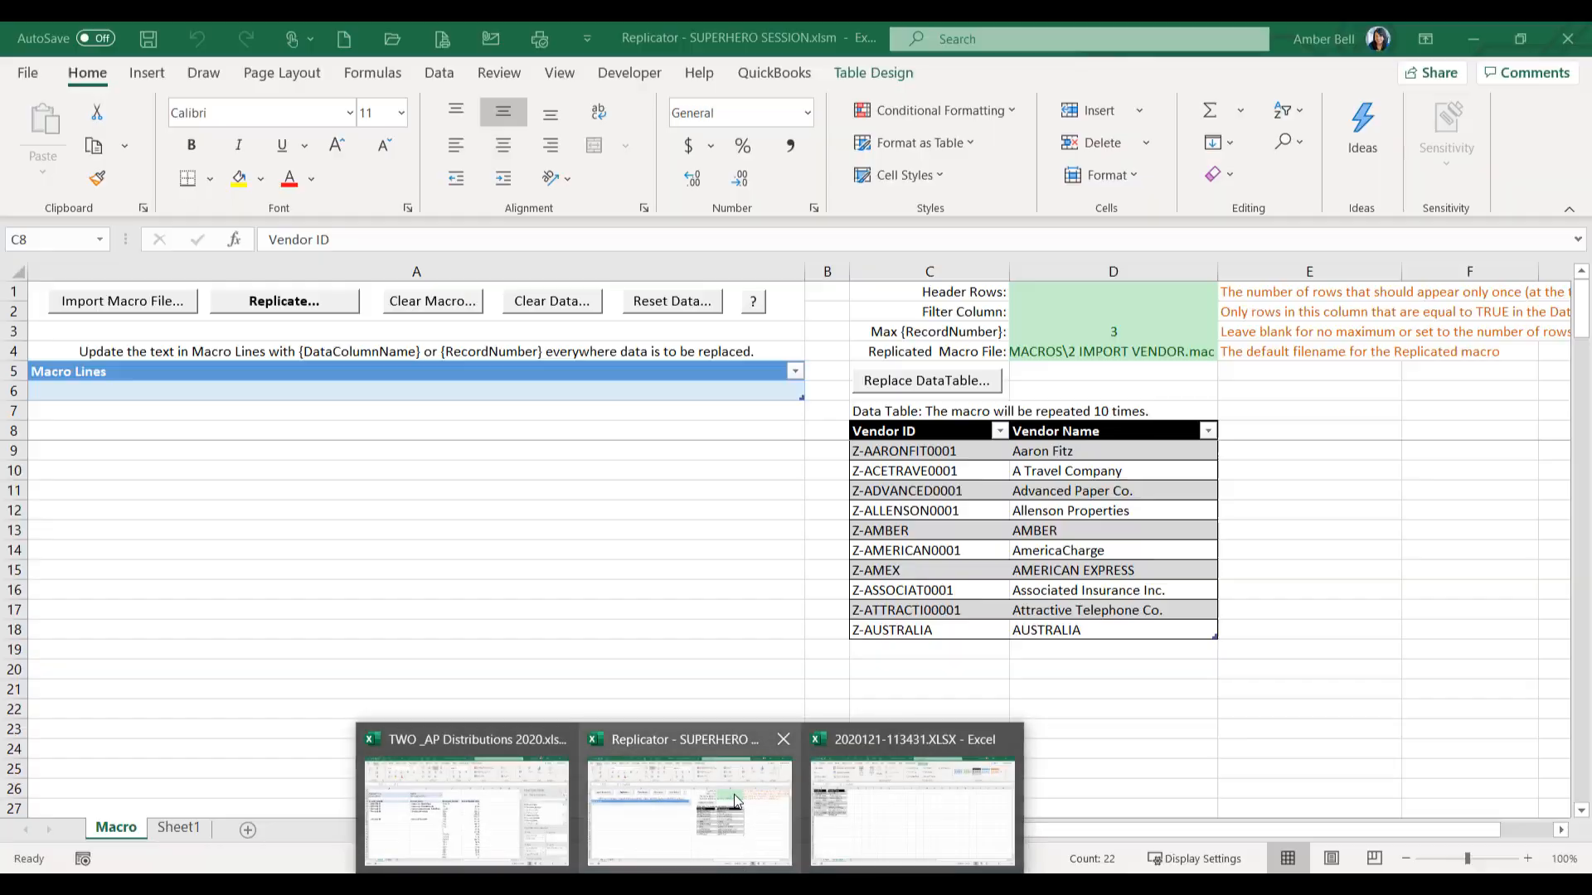
# - Switch back to the Replicator workbook in Excel and import the macro file 1 CREATE VENDOR.mac
pyautogui.click(734, 794)
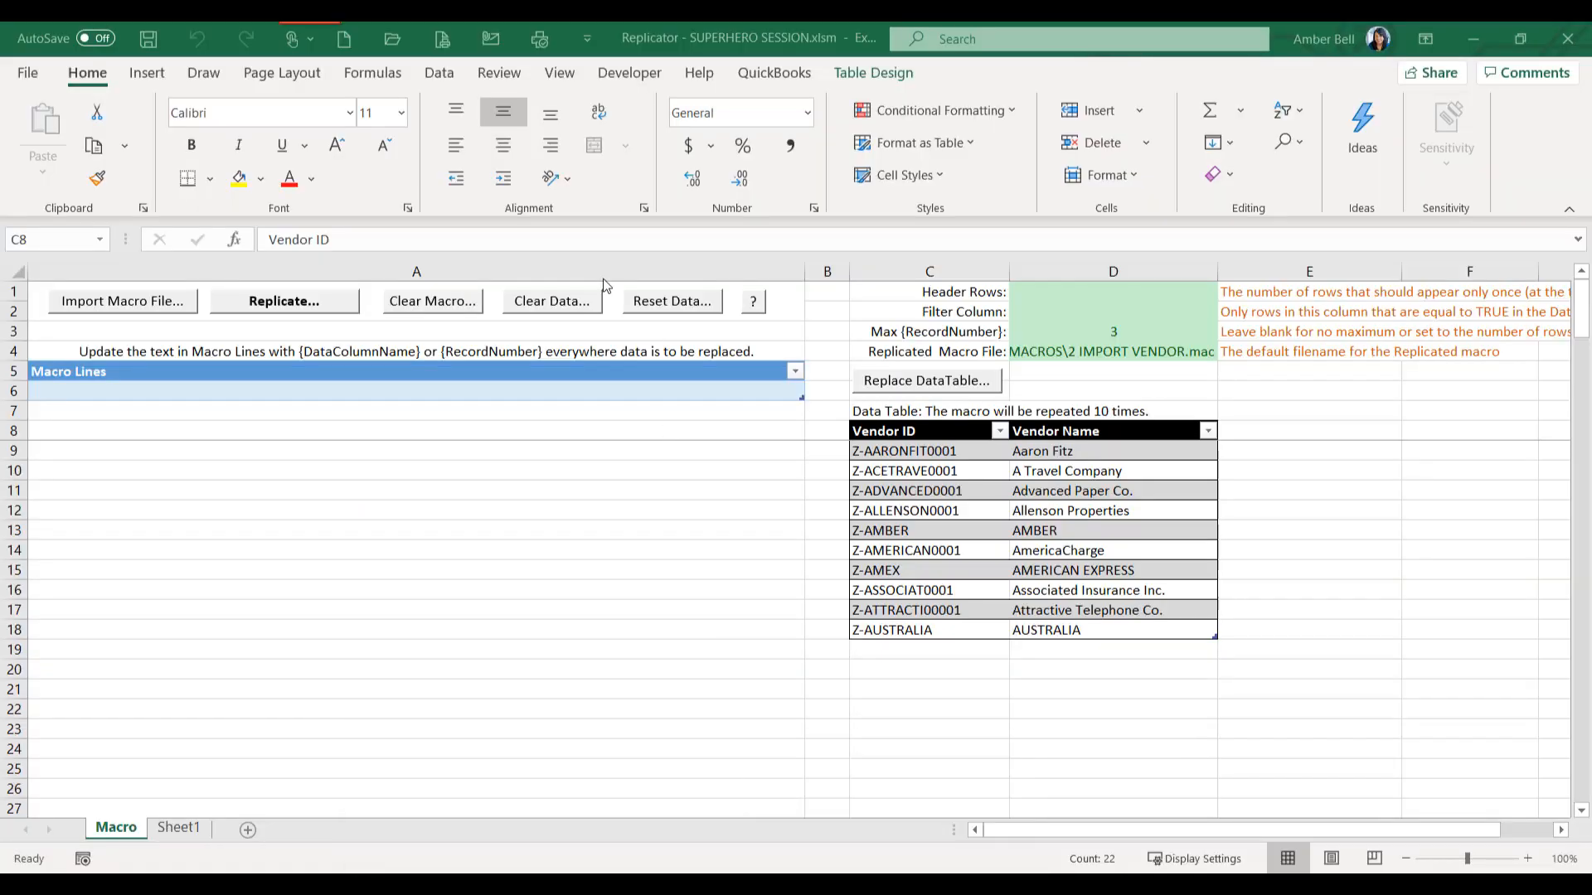
pyautogui.click(132, 302)
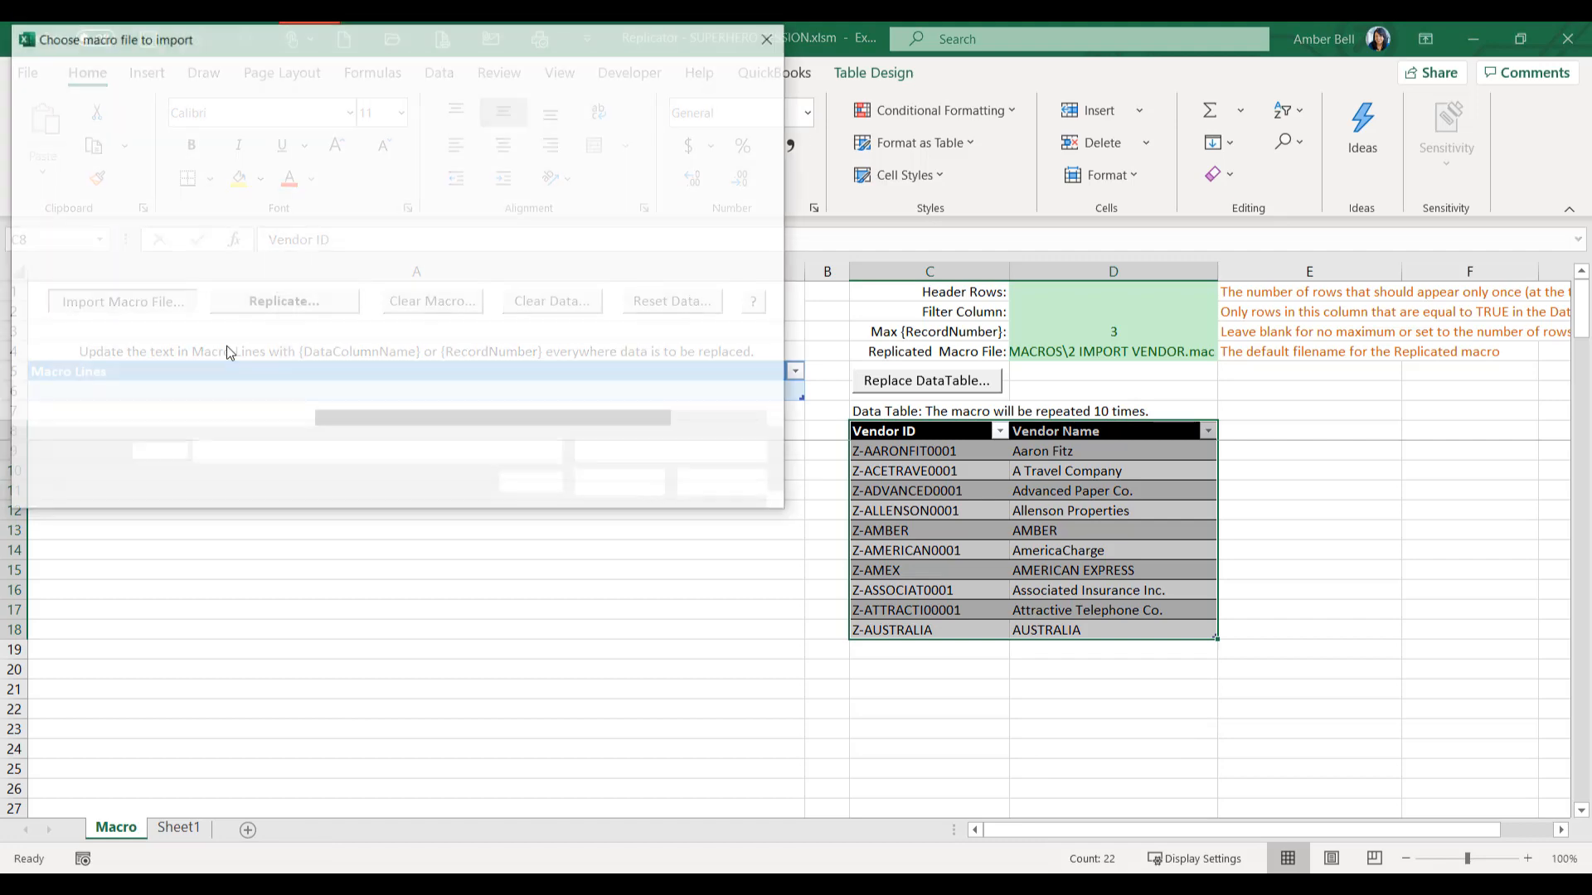
pyautogui.doubleClick(401, 167)
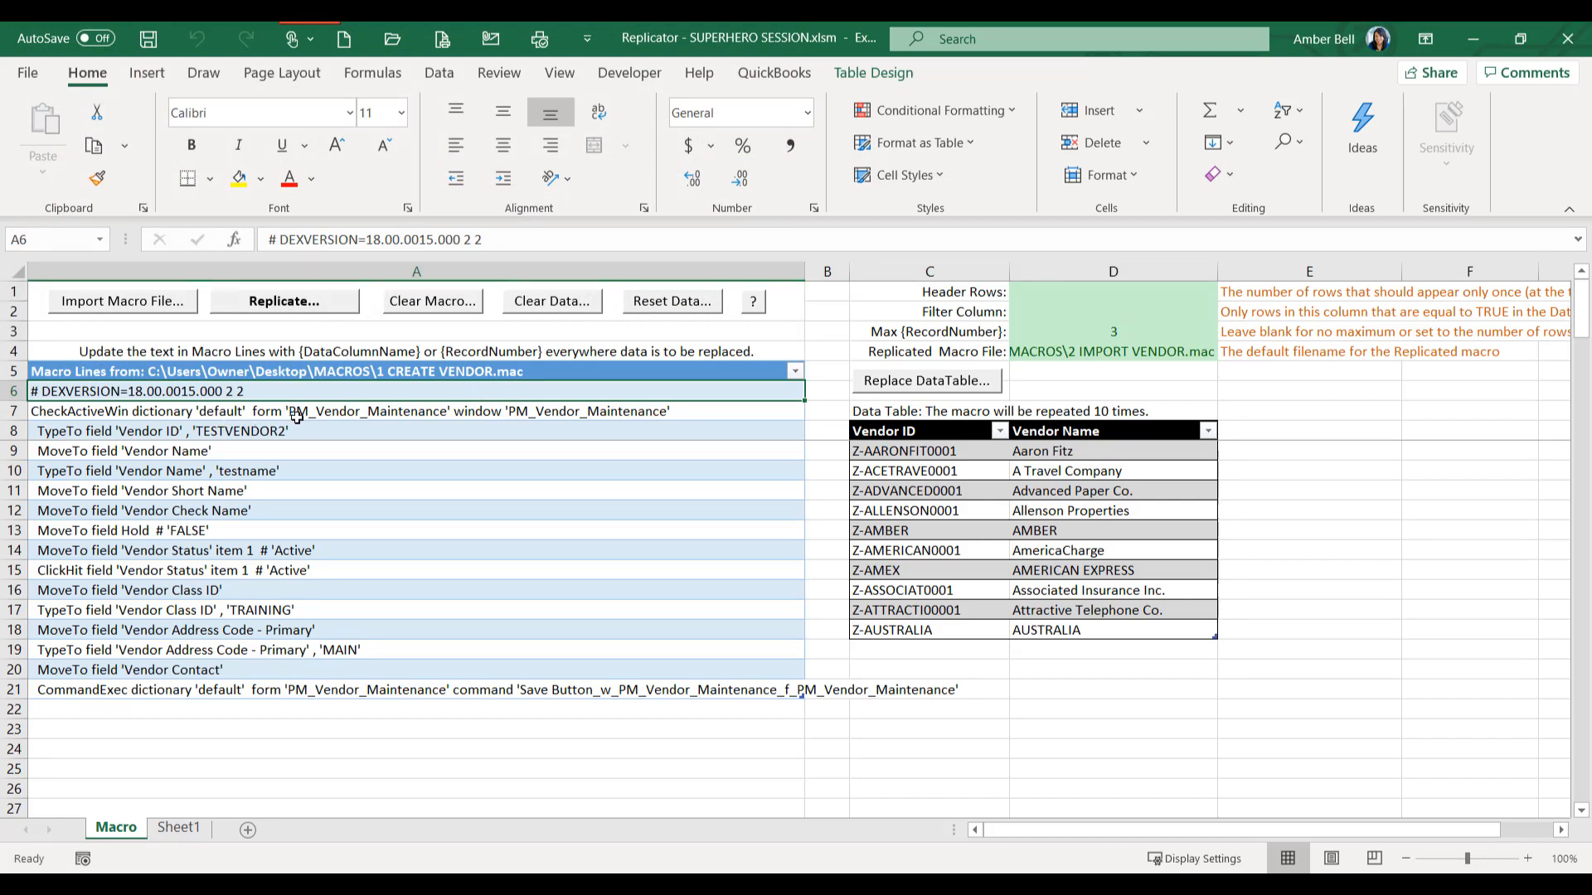
# - Replace TESTVENDOR2 in the Vendor ID macro line in cell A8 with the placeholder {Vendor ID}, keeping the quotes
pyautogui.click(257, 433)
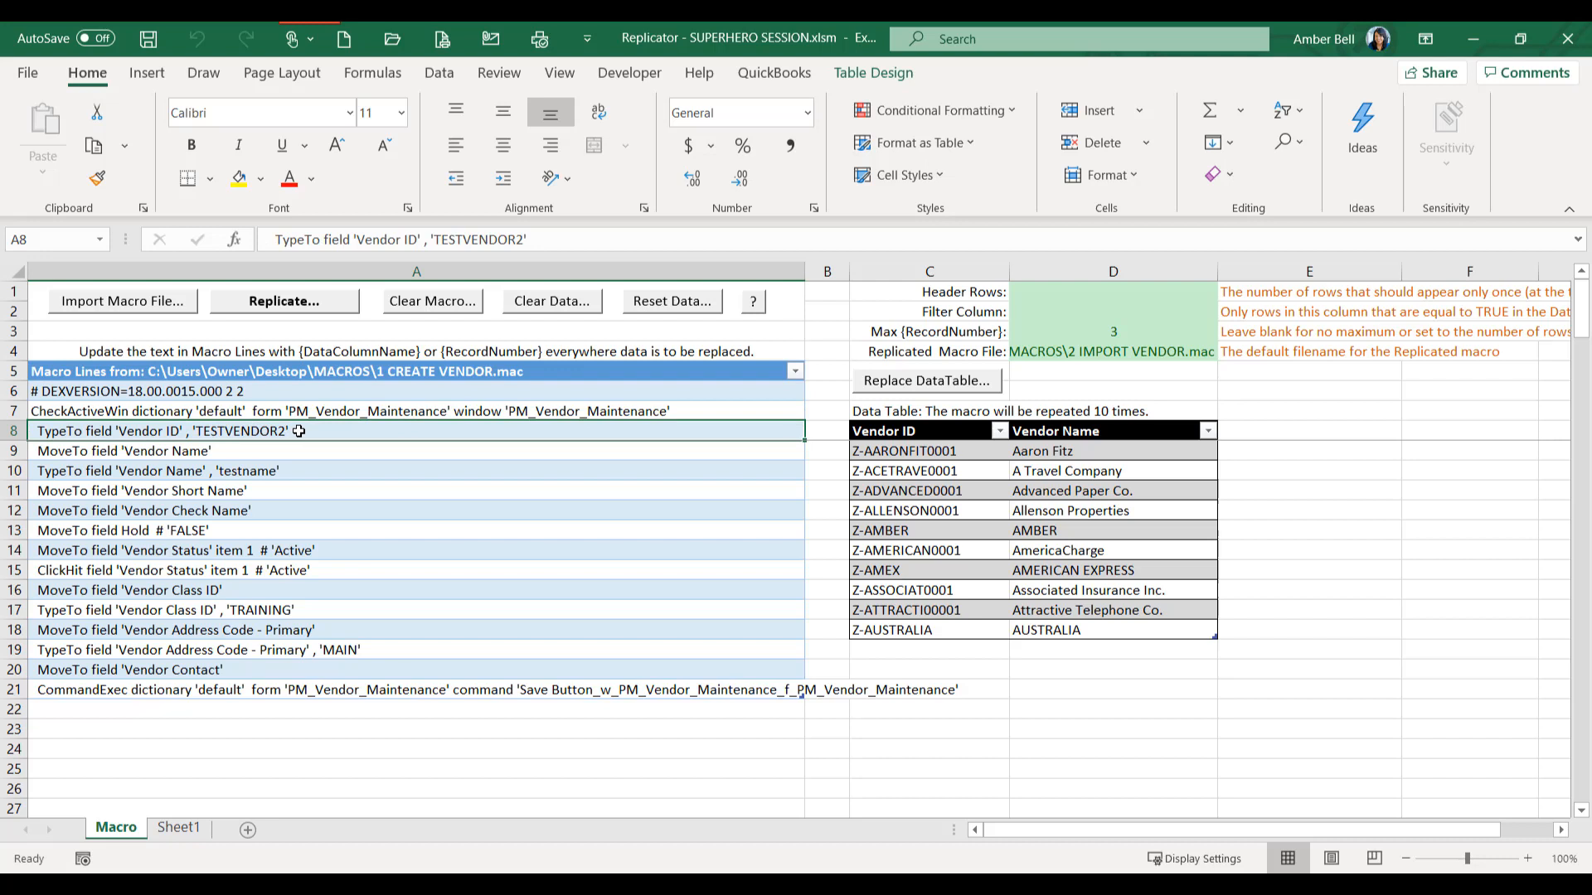
pyautogui.click(259, 475)
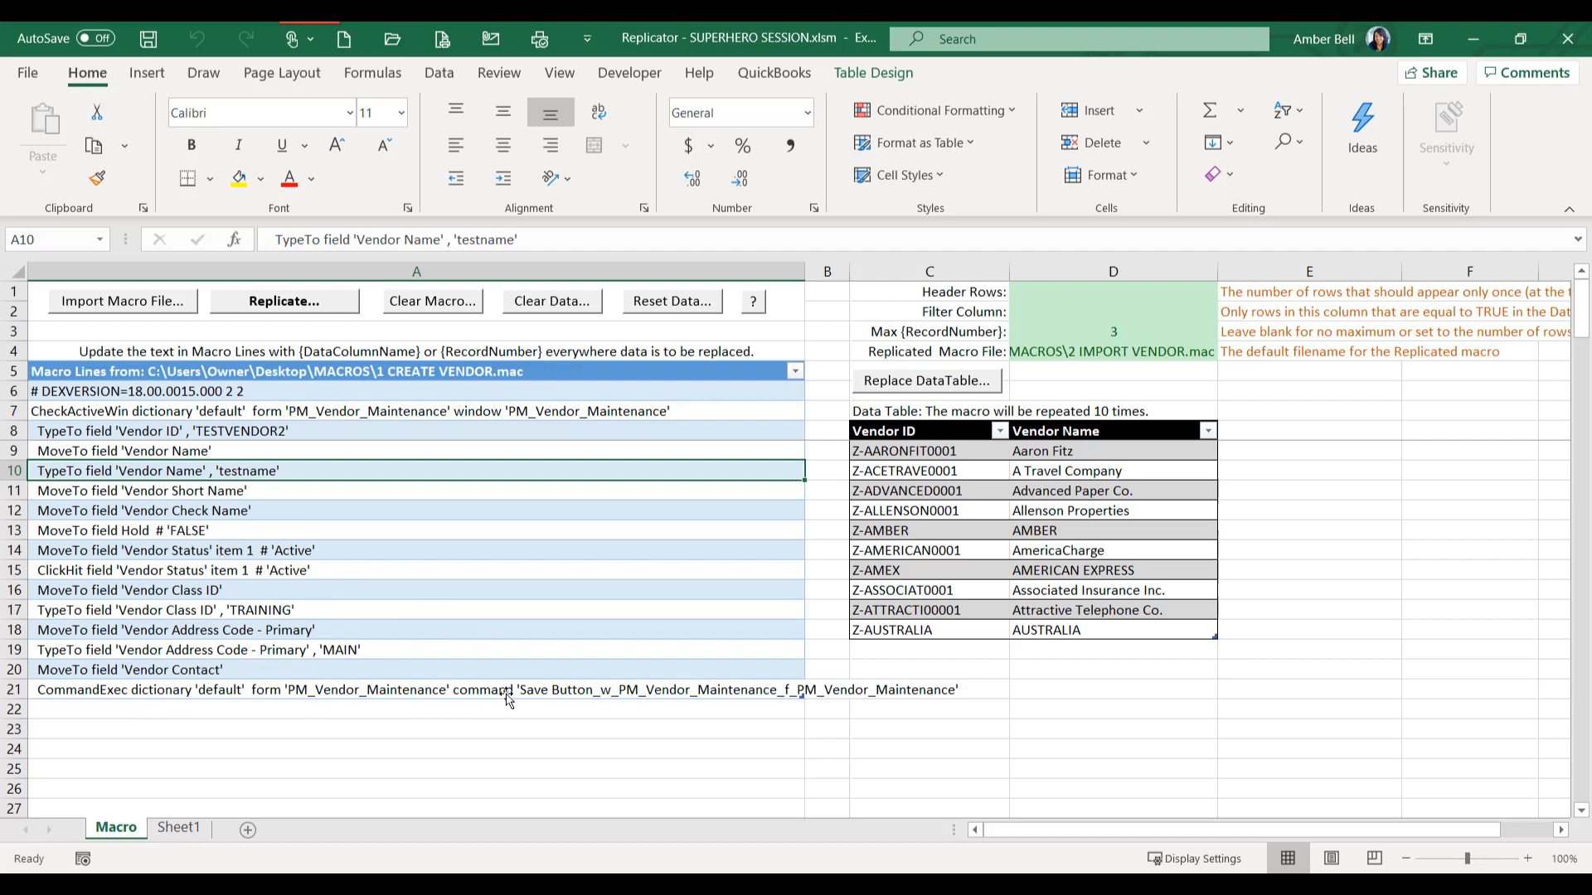
pyautogui.doubleClick(277, 430)
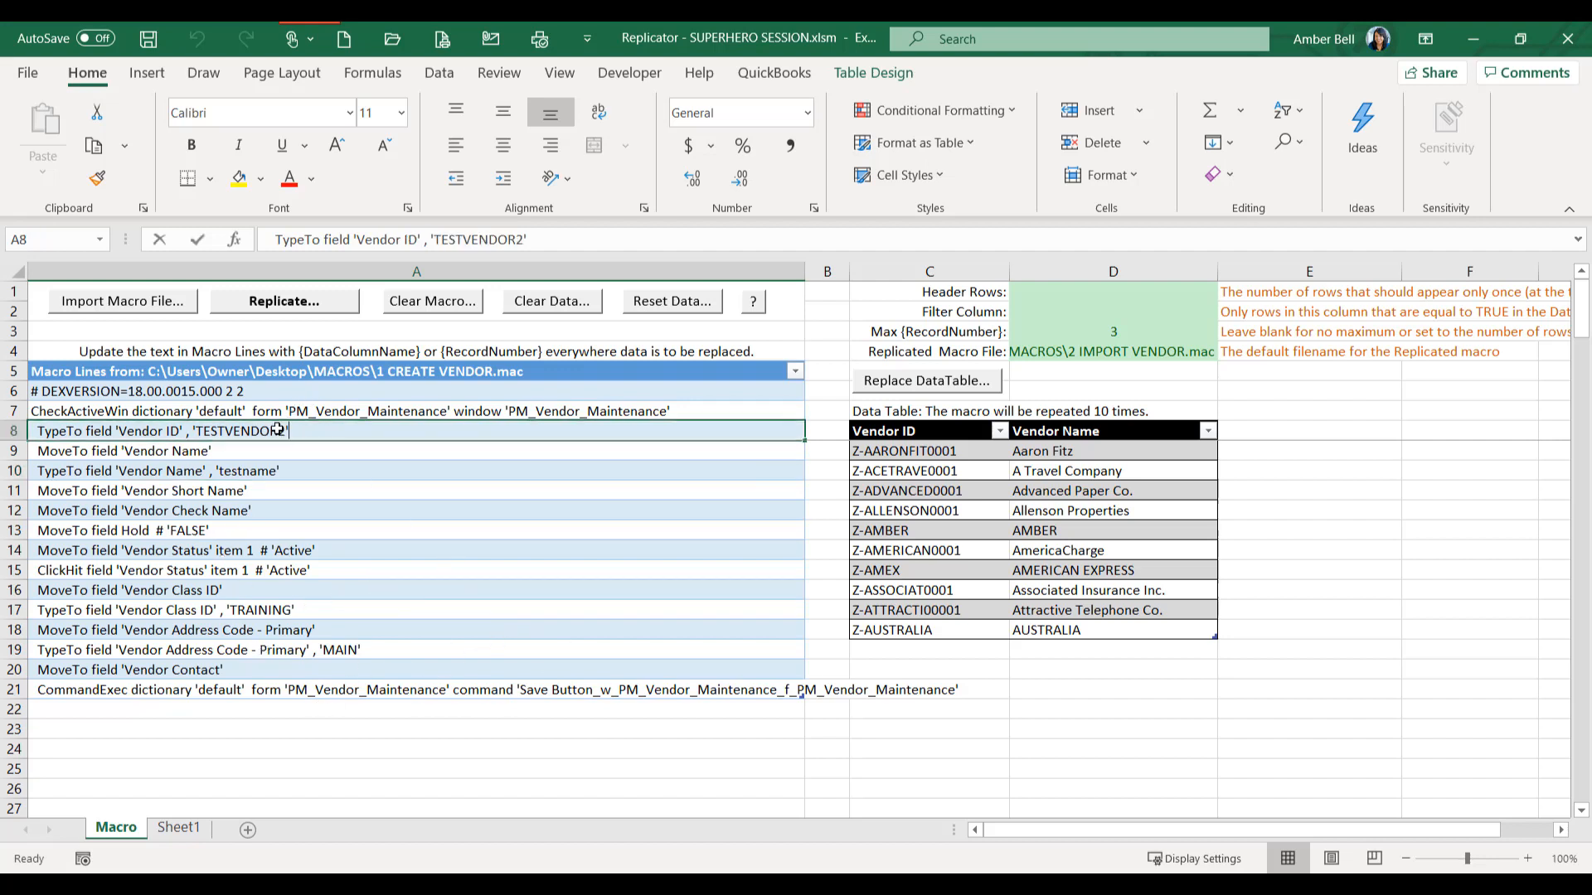
pyautogui.write('2')
pyautogui.moveTo(281, 428); pyautogui.dragTo(196, 430)
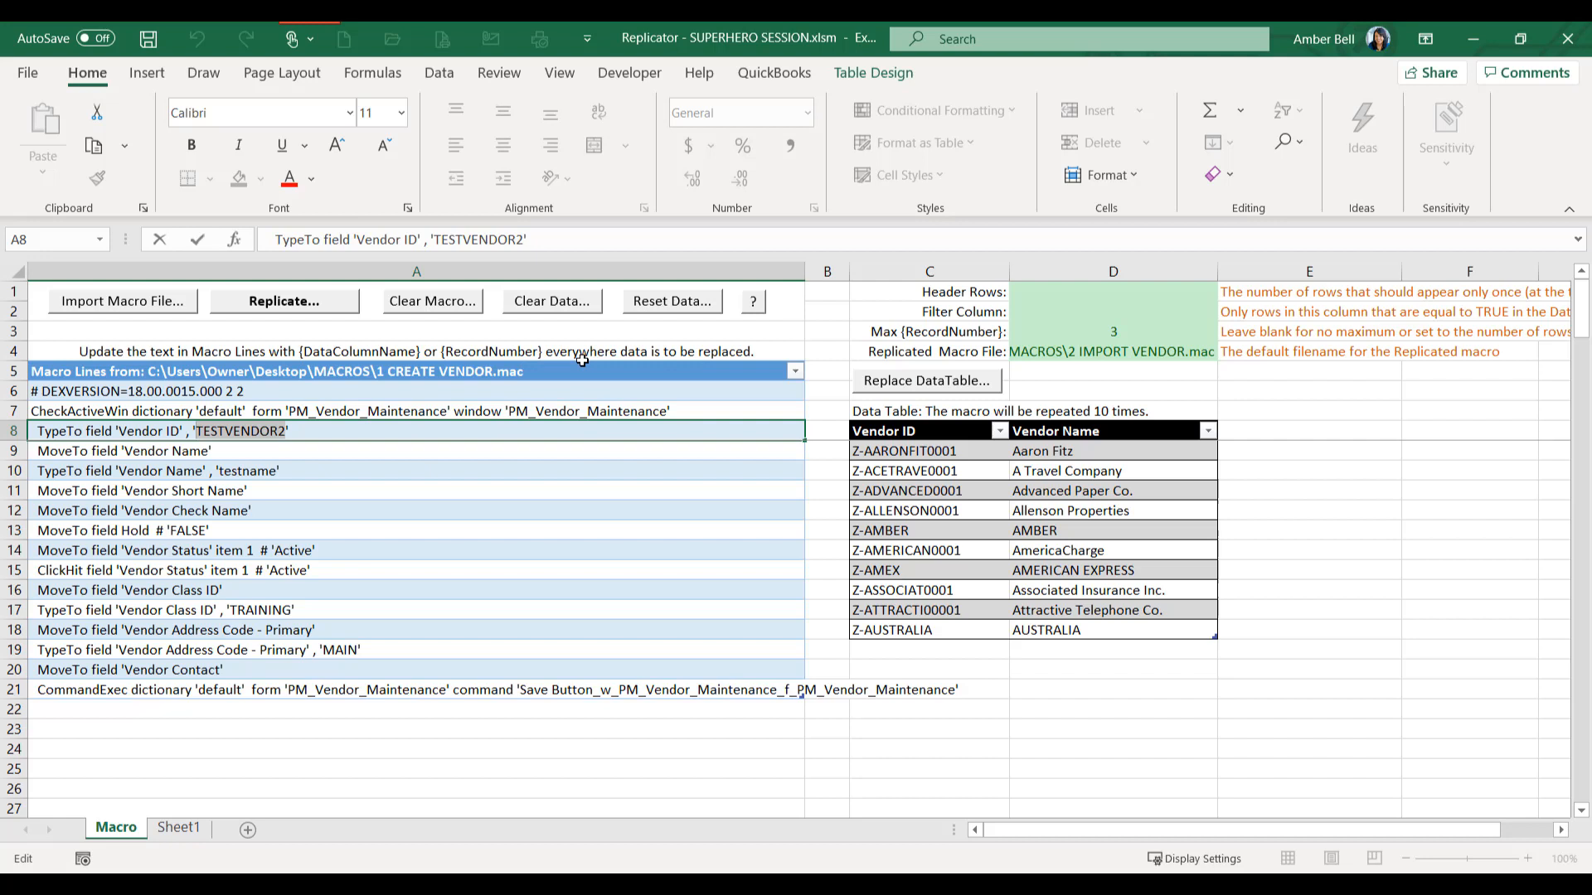
pyautogui.write('{')
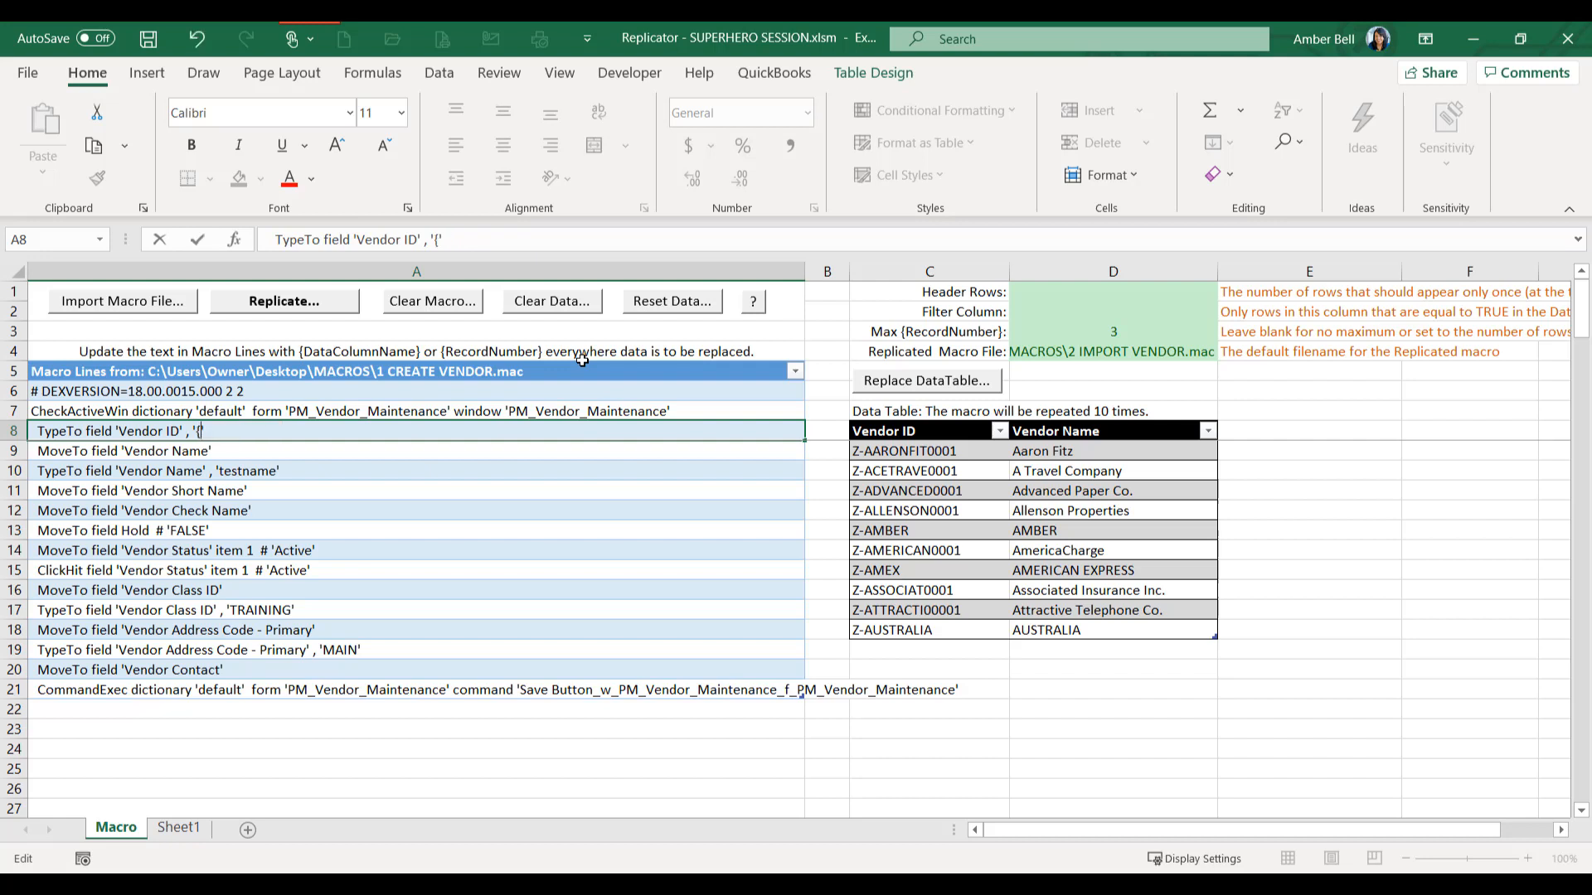
pyautogui.write('Vendor ID')
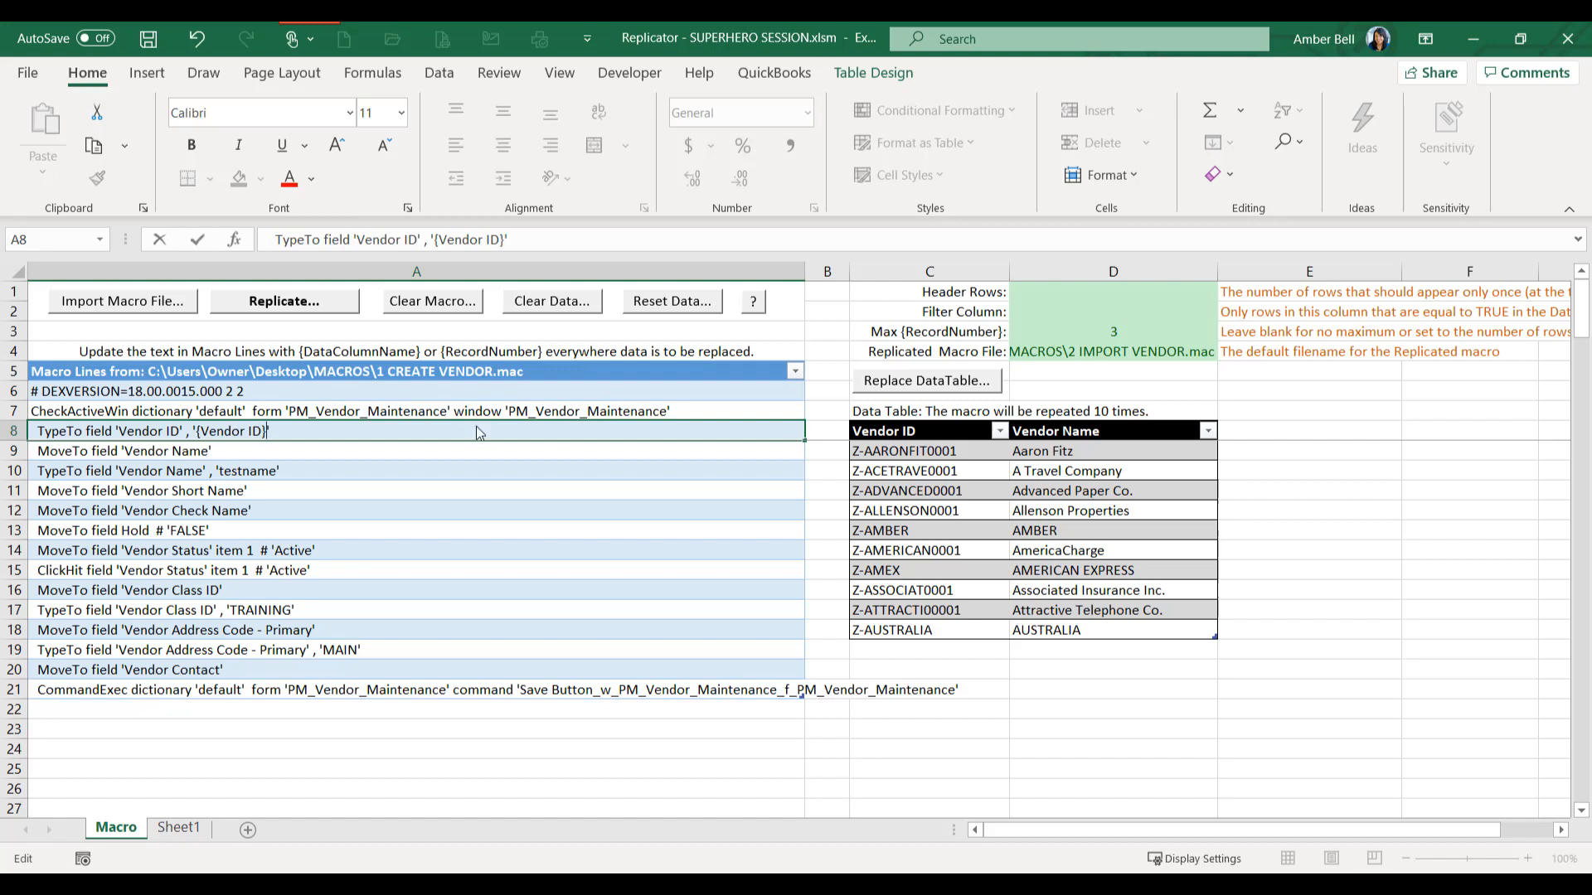
# - Replace testname in the Vendor Name macro line in cell A10 with the placeholder {Vendor Name}, keeping the quotes
pyautogui.doubleClick(272, 470)
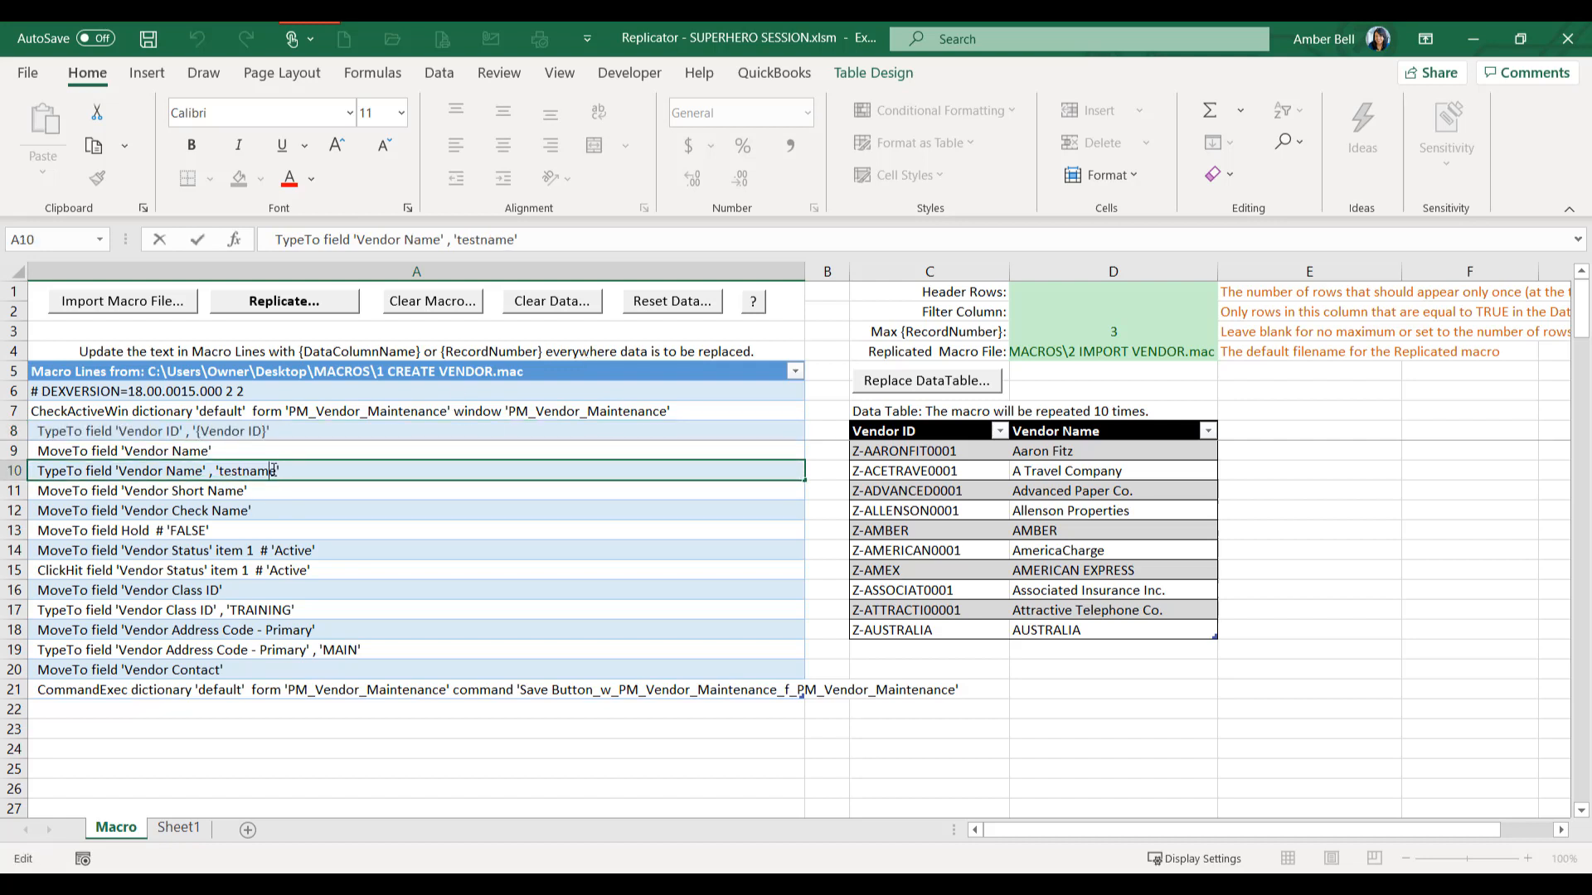
pyautogui.moveTo(276, 471); pyautogui.dragTo(223, 471)
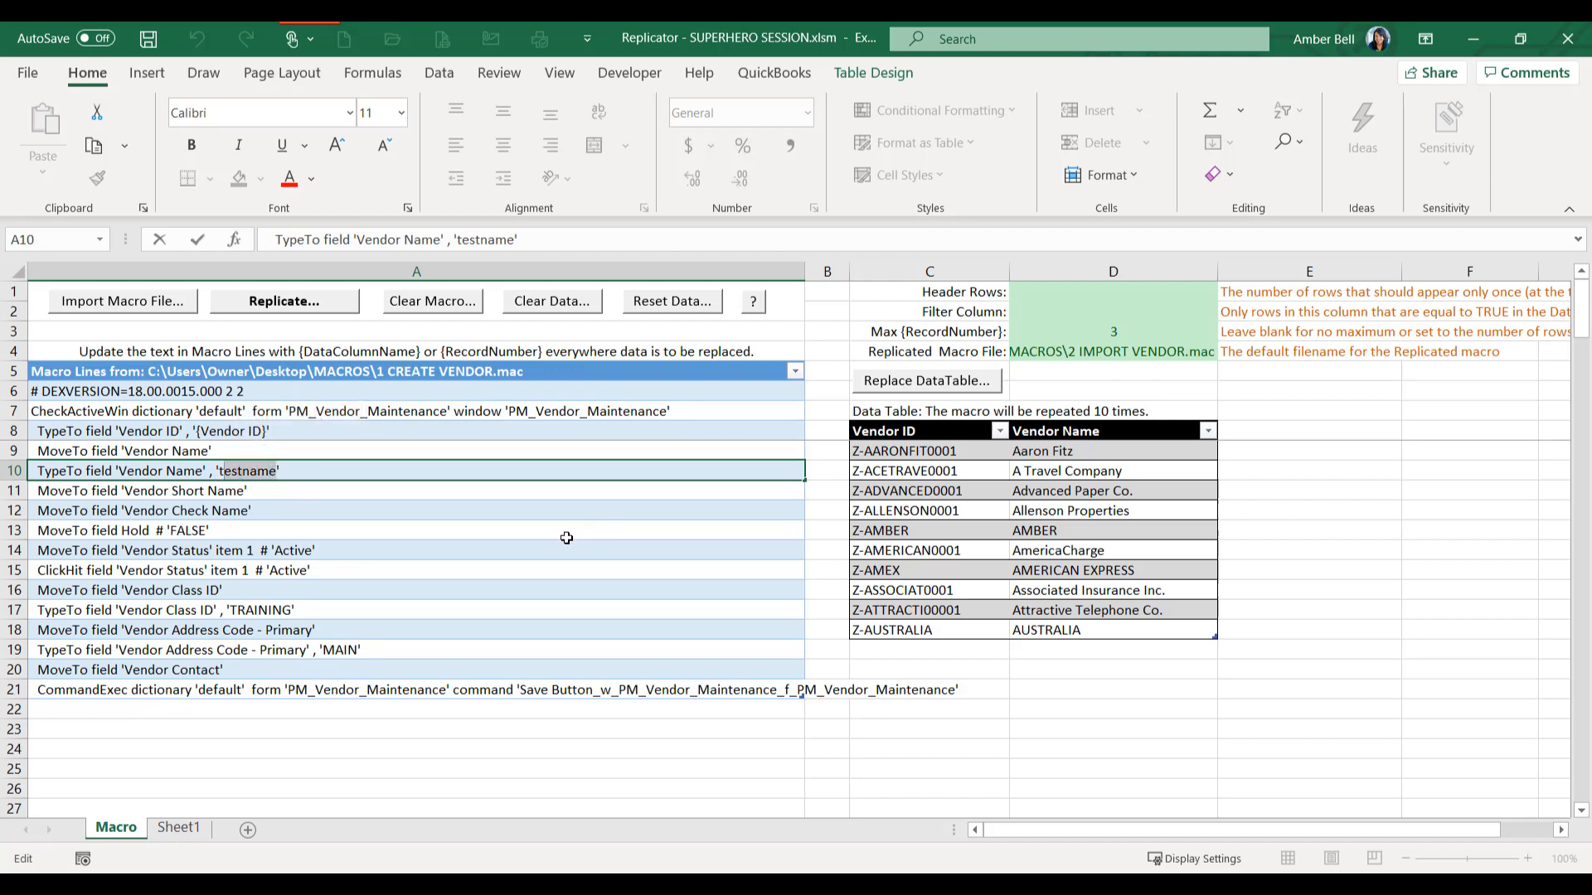
pyautogui.press('BackSpace')
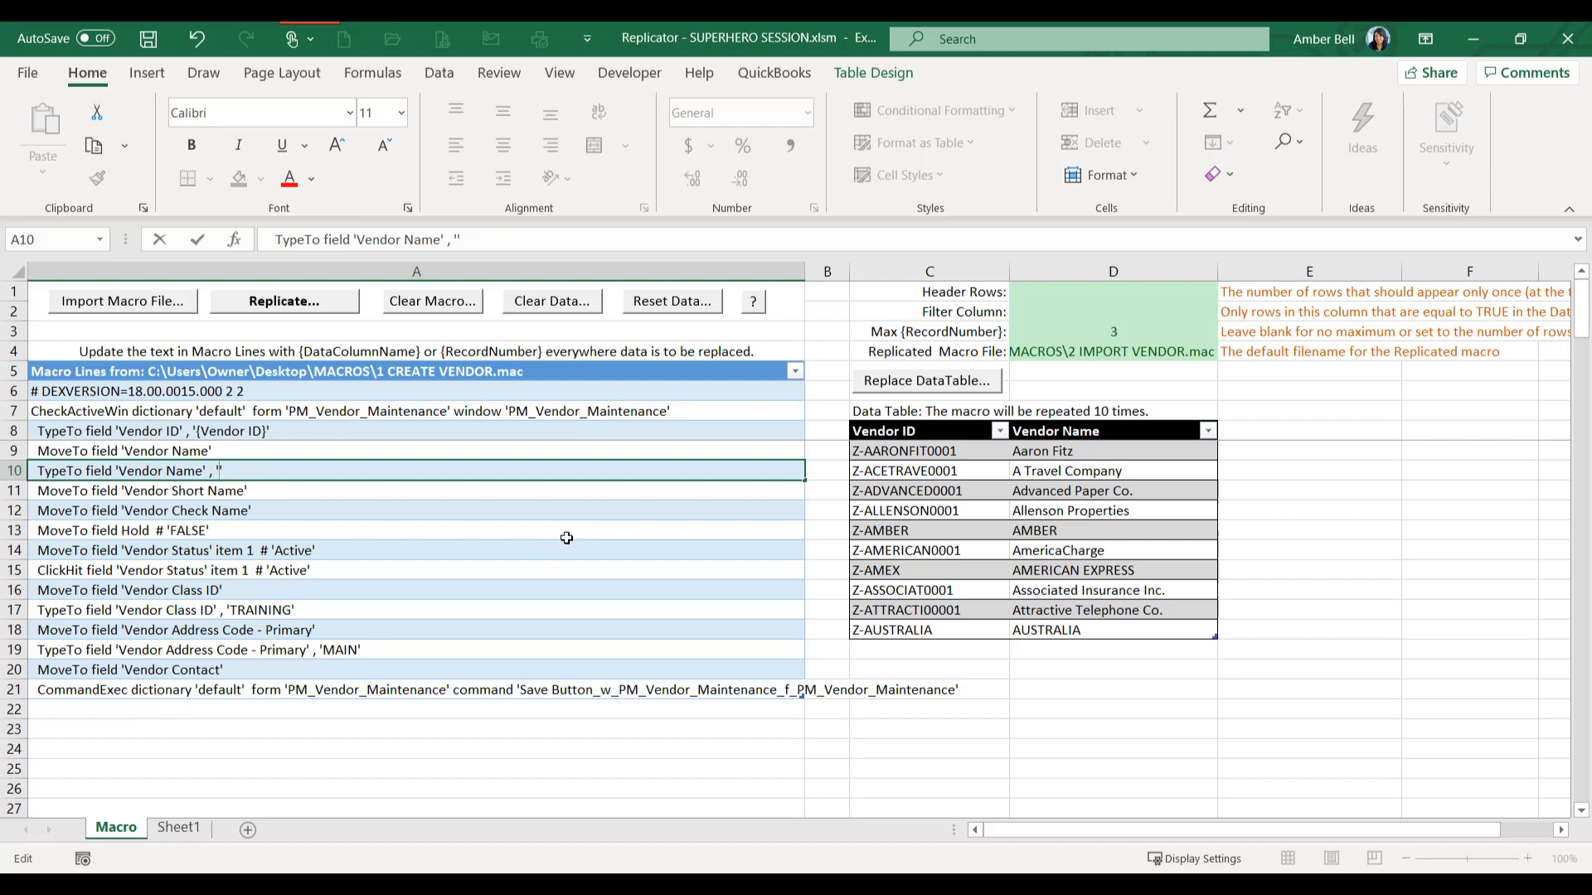
pyautogui.write('Vendor Name')
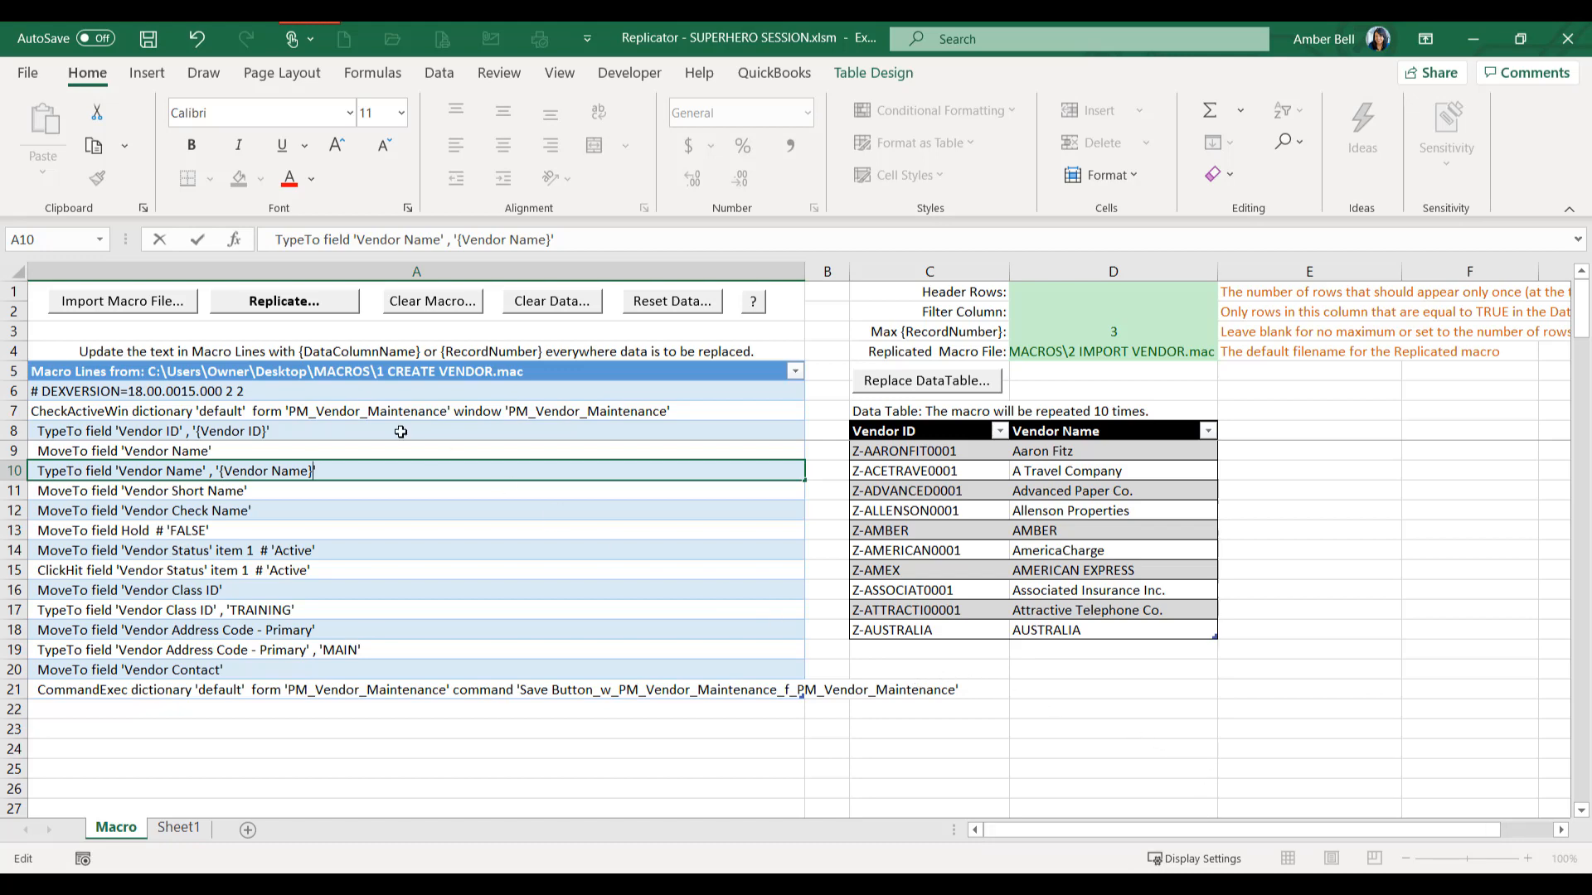
# - Replicate the macro for the vendor data table, overwriting the existing file 2 IMPORT VENDOR.mac in the MACROS folder
pyautogui.click(305, 315)
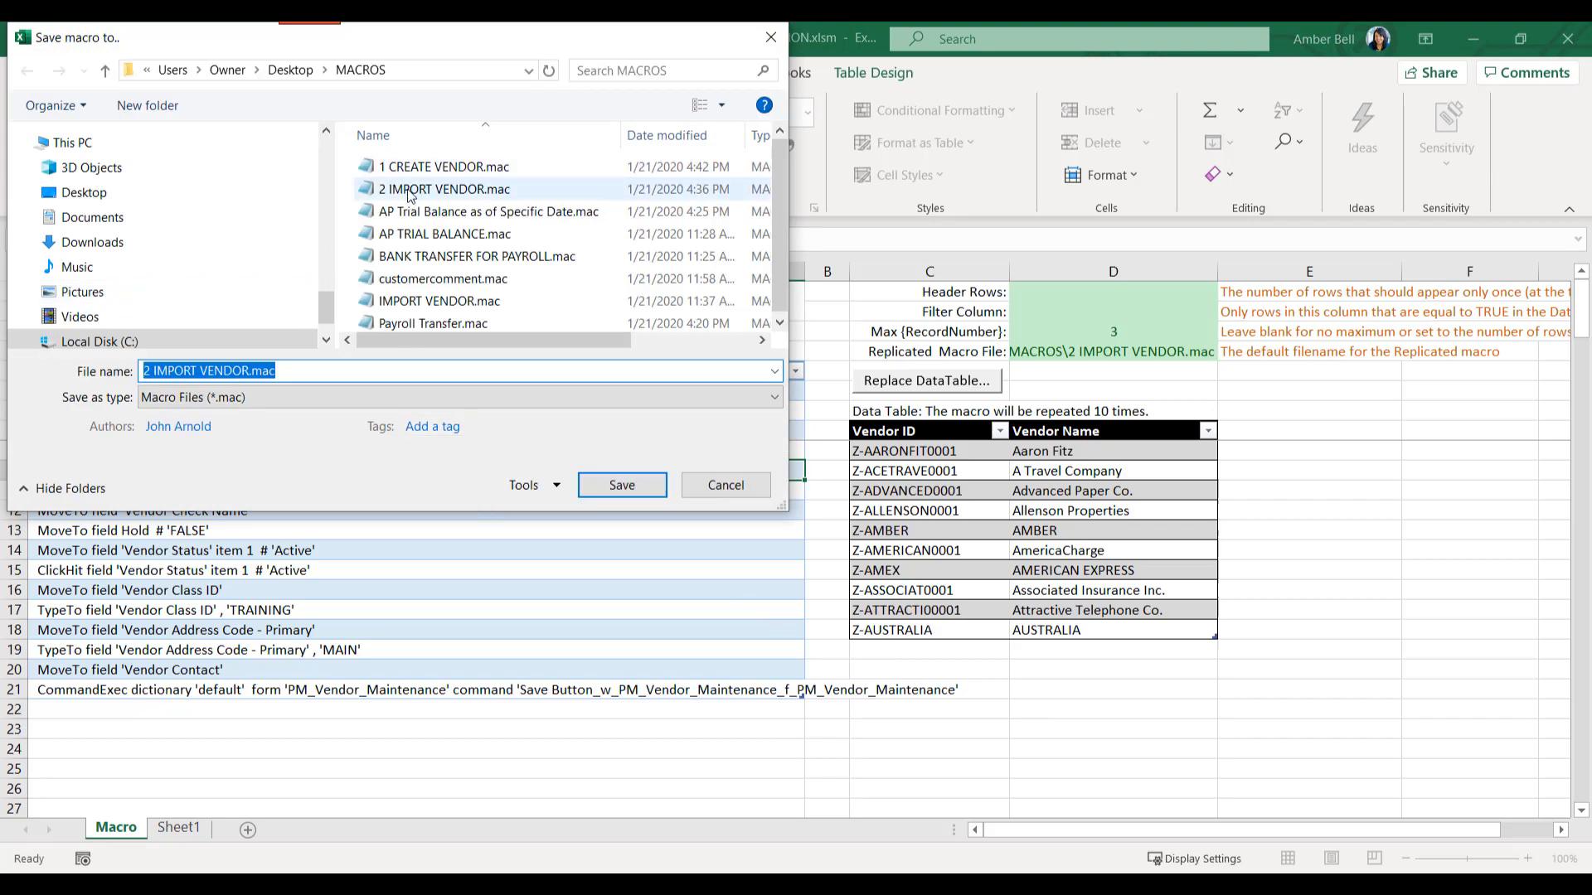
pyautogui.click(409, 191)
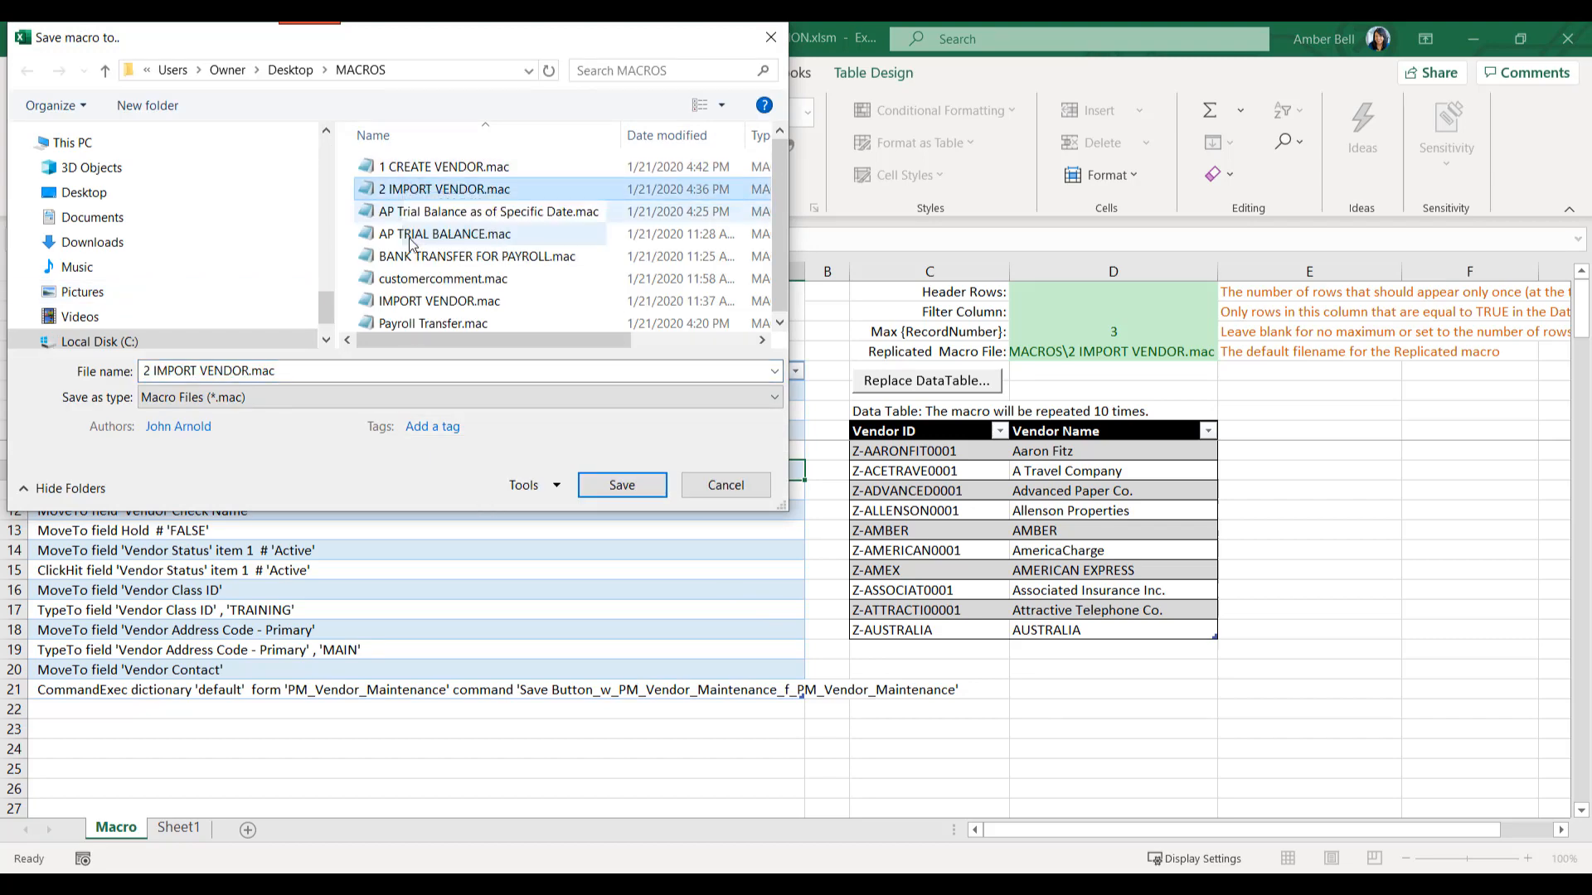
pyautogui.click(621, 488)
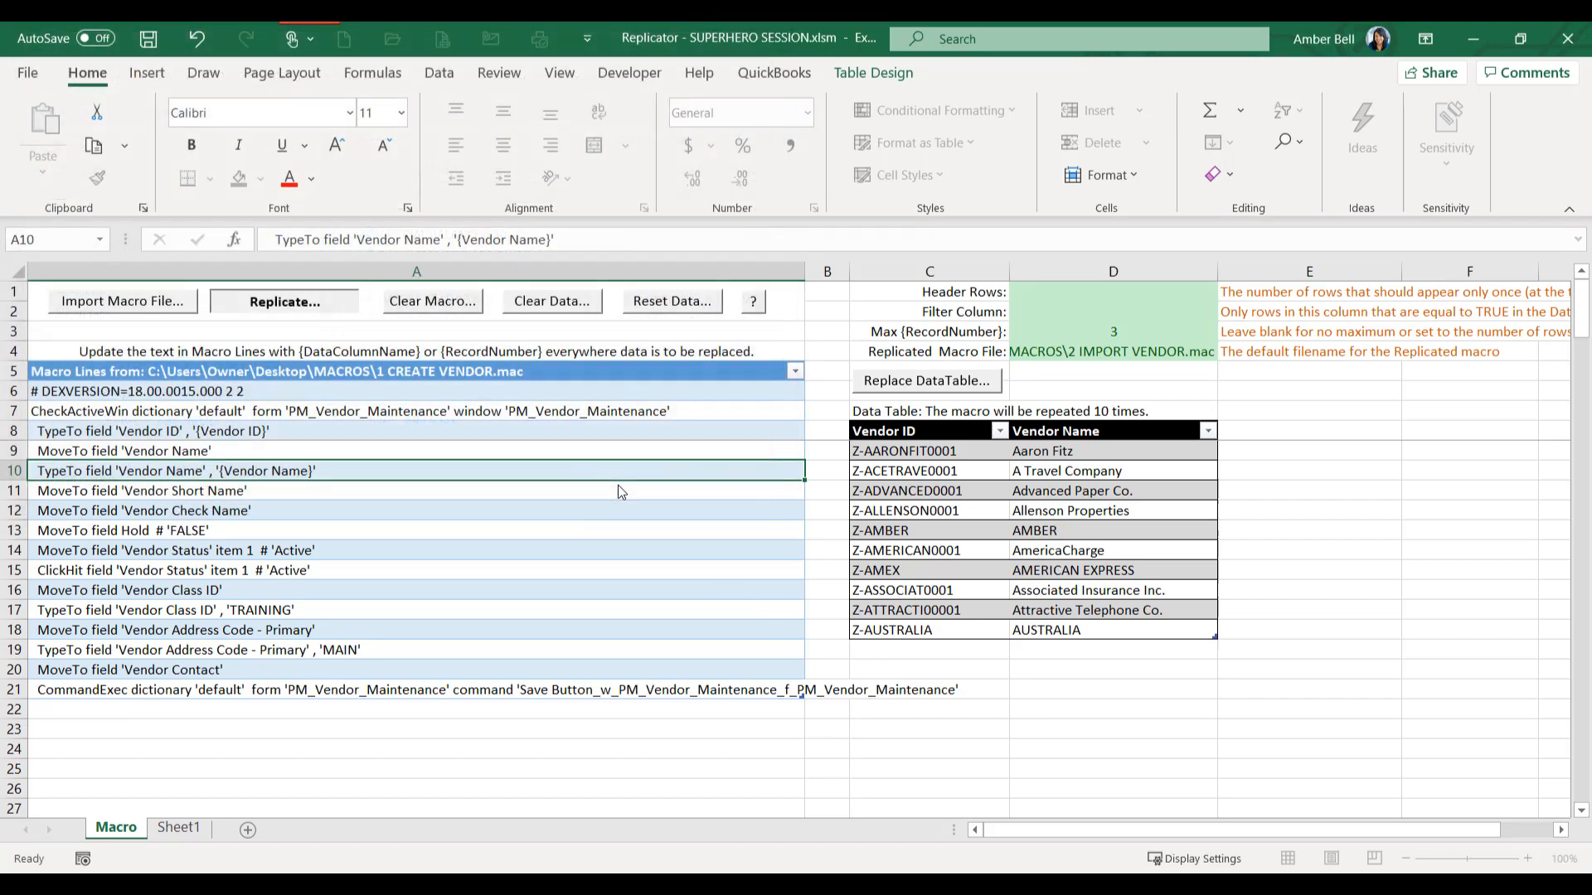
pyautogui.click(859, 525)
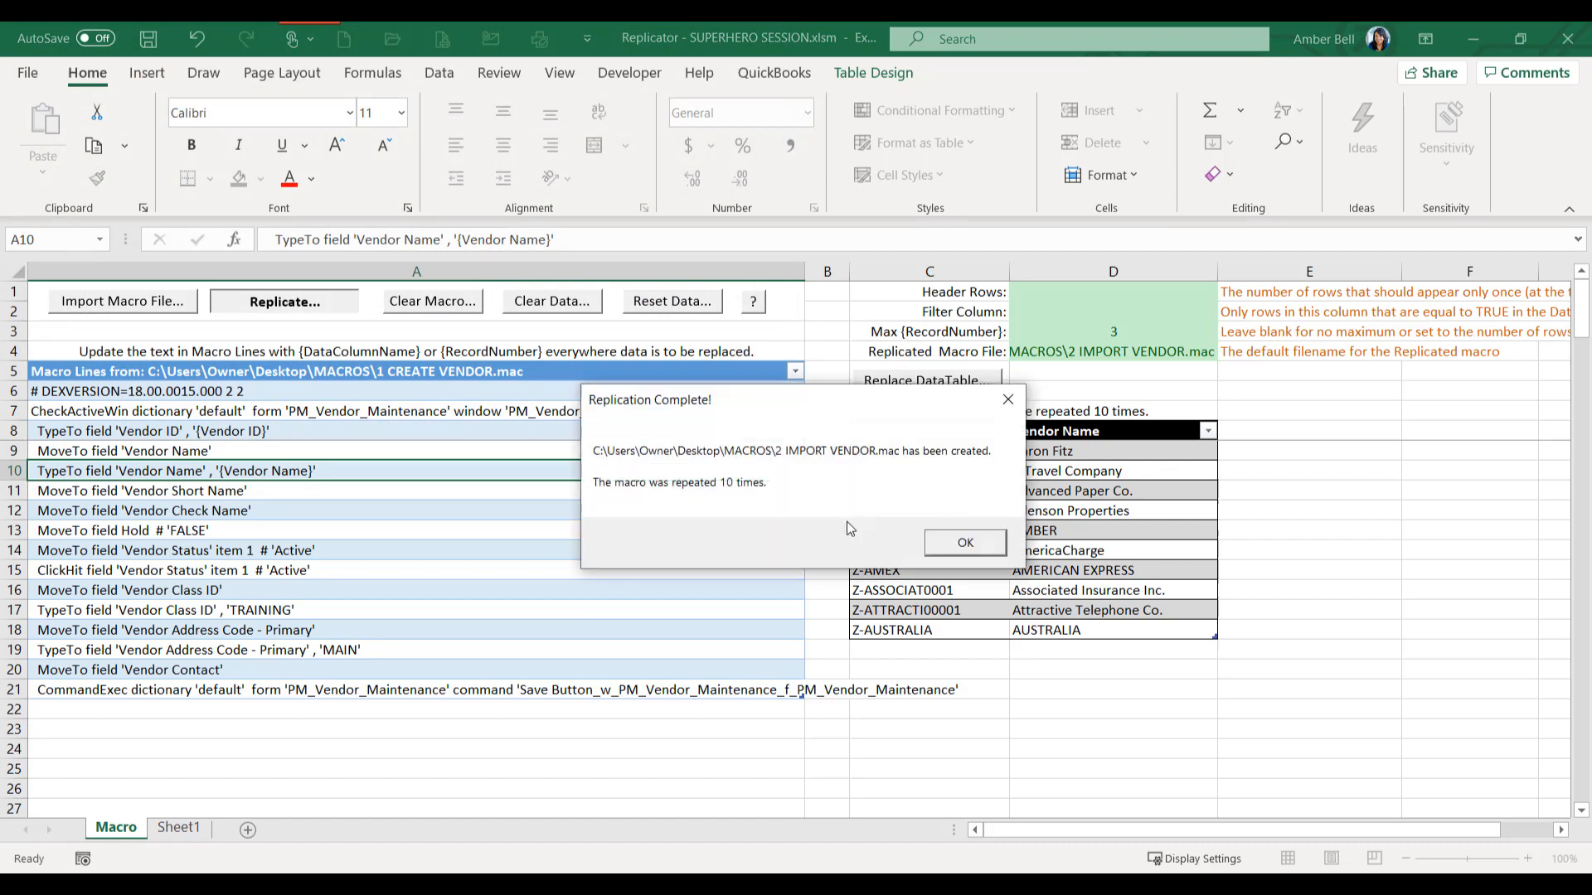
pyautogui.click(945, 537)
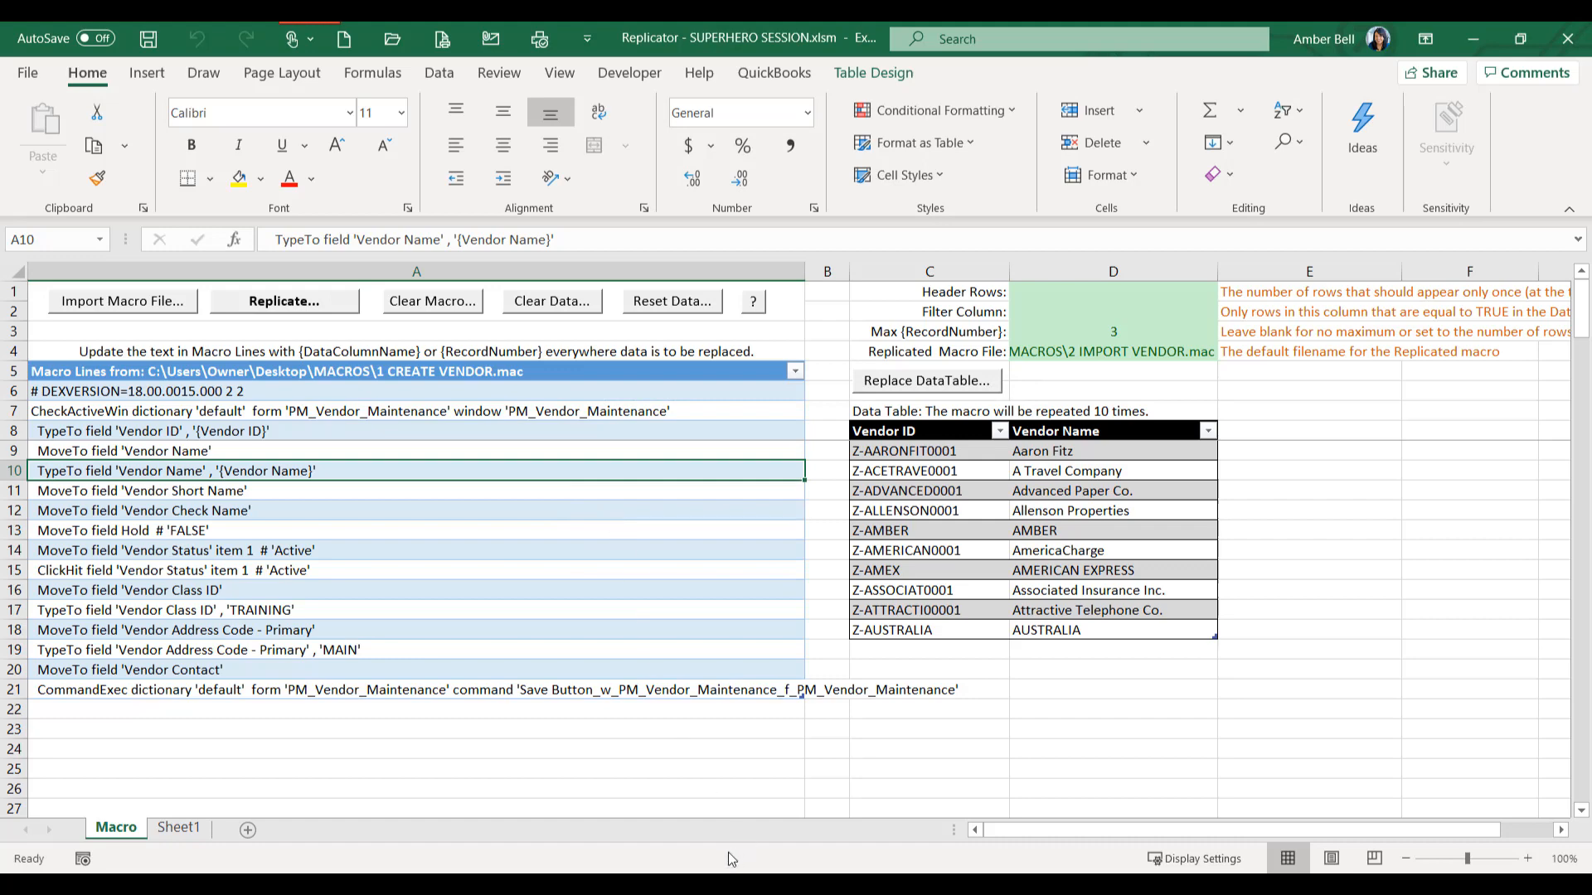
# - Switch to the Vendor Maintenance window in Dynamics GP and play the macro 2 IMPORT VENDOR.mac
pyautogui.moveTo(803, 848)
pyautogui.click(792, 804)
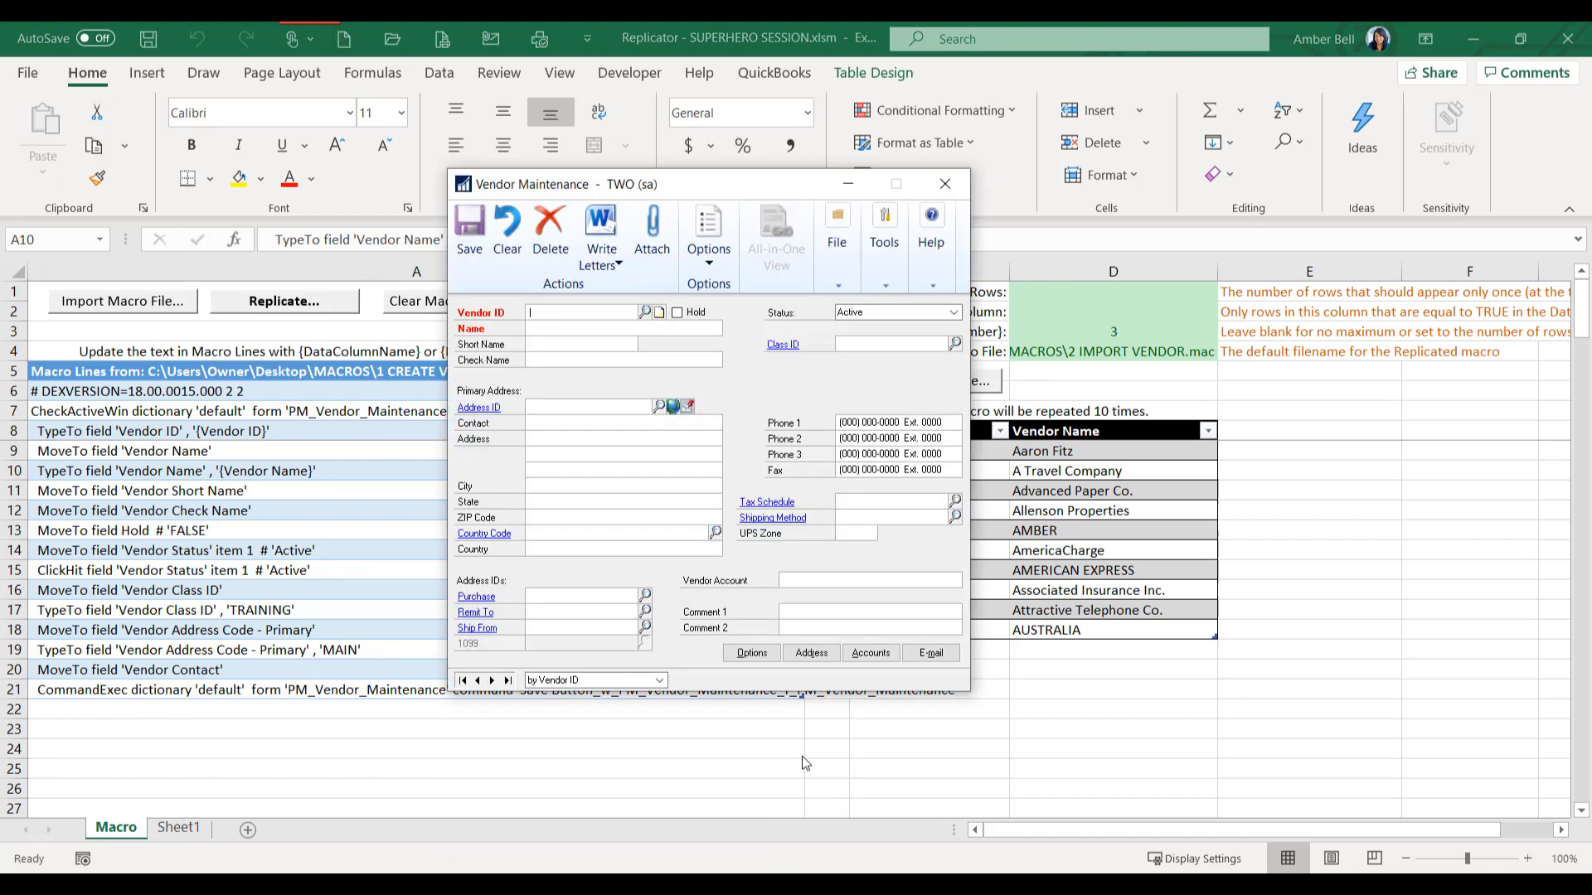
pyautogui.click(884, 240)
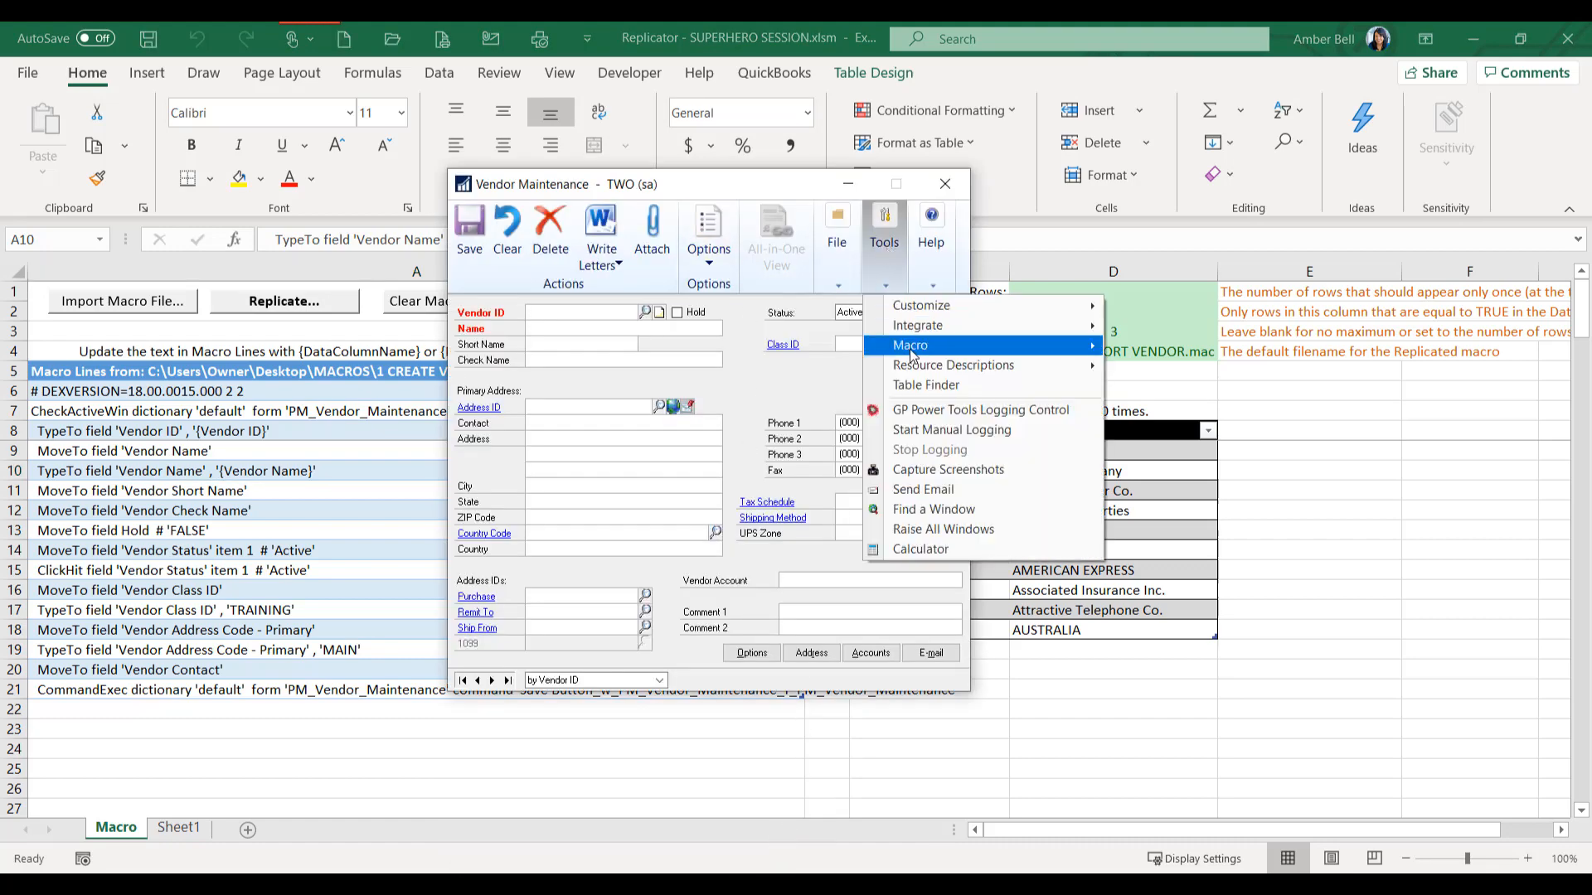
pyautogui.moveTo(912, 346)
pyautogui.click(1172, 345)
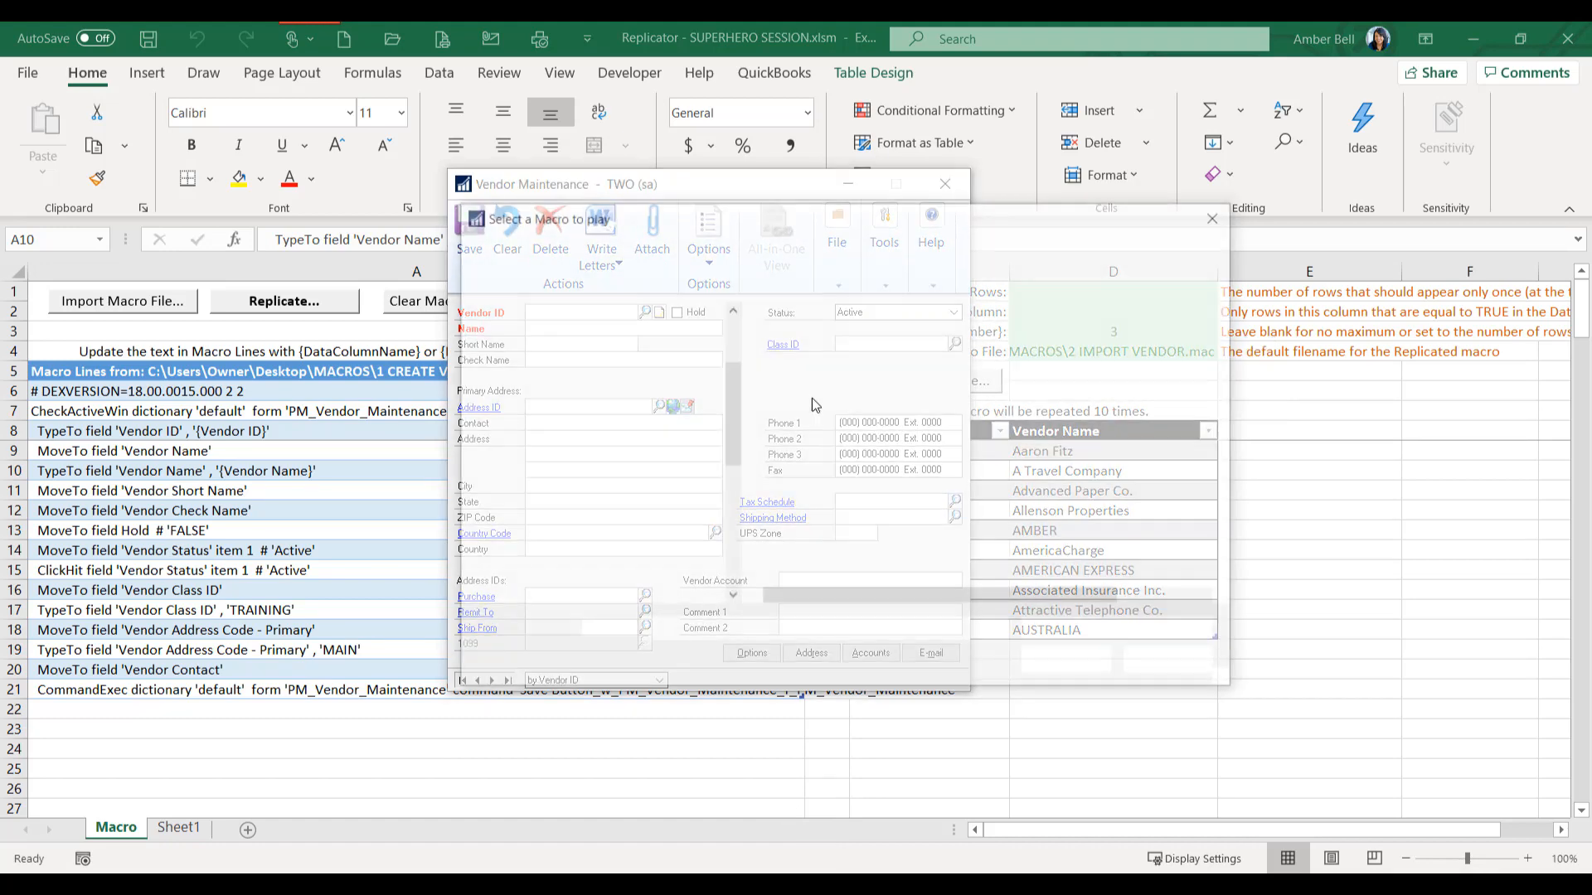
pyautogui.doubleClick(851, 368)
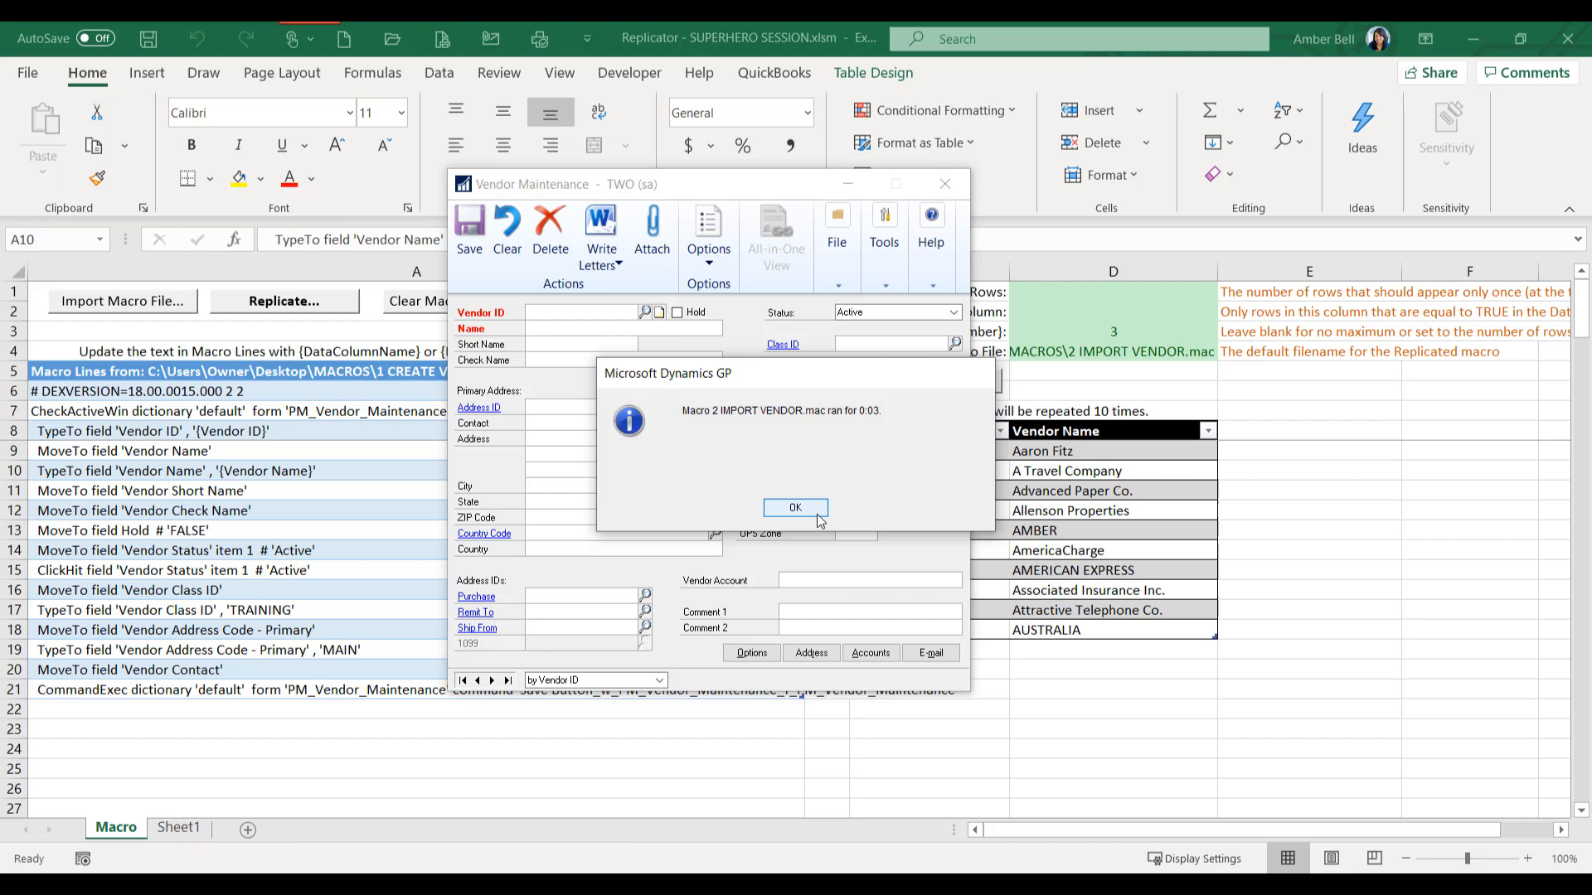
pyautogui.click(811, 511)
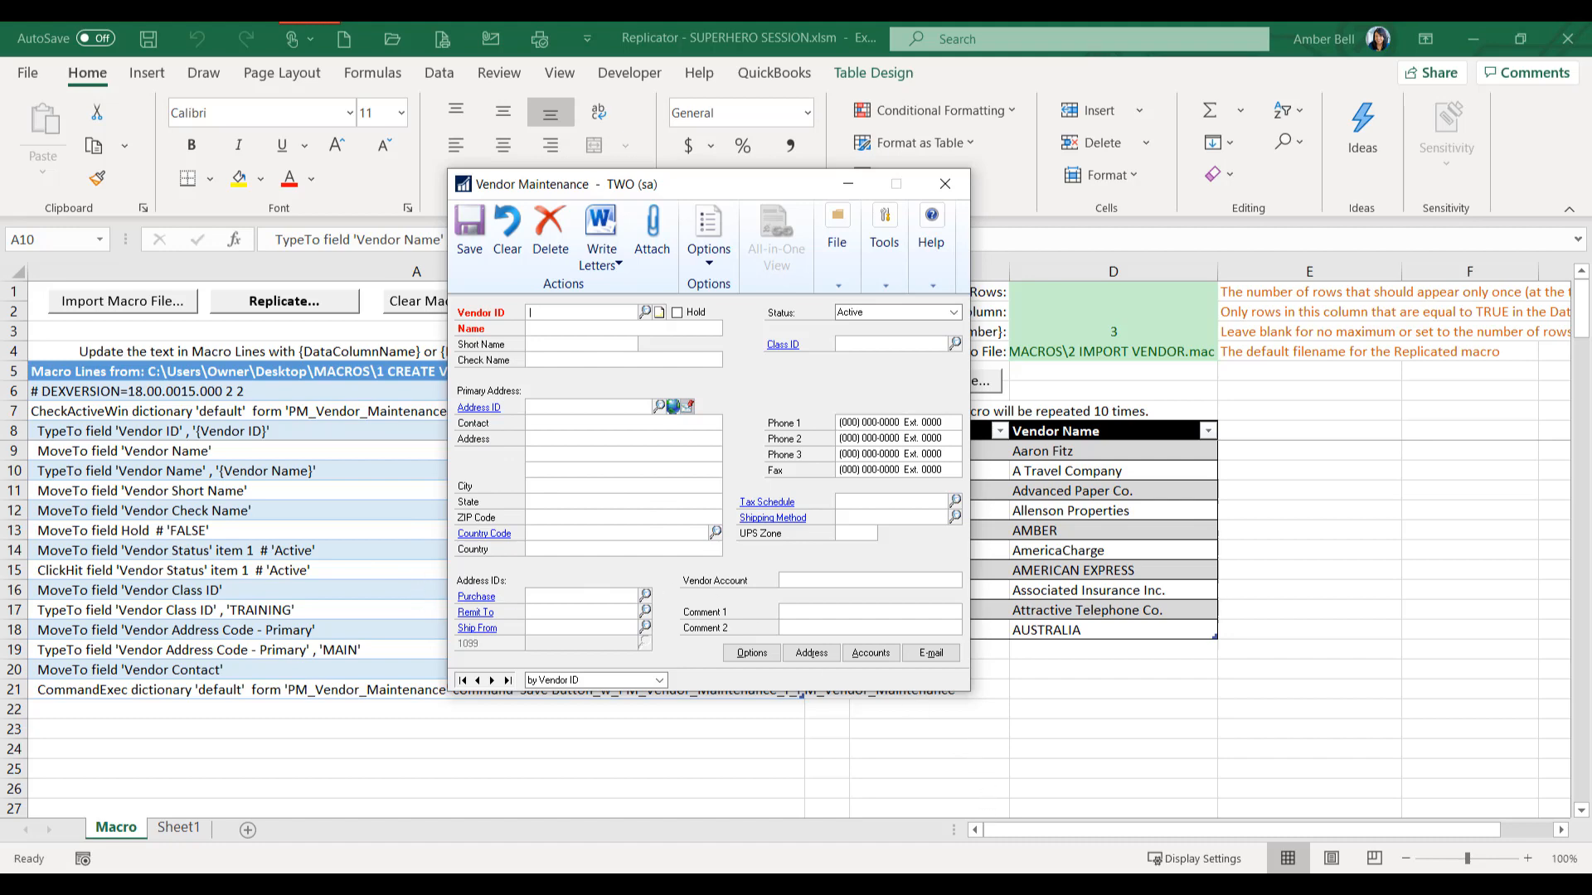
# - Switch to the PowerPoint slide show showing the Save the Day with Macros! slide
pyautogui.click(1000, 805)
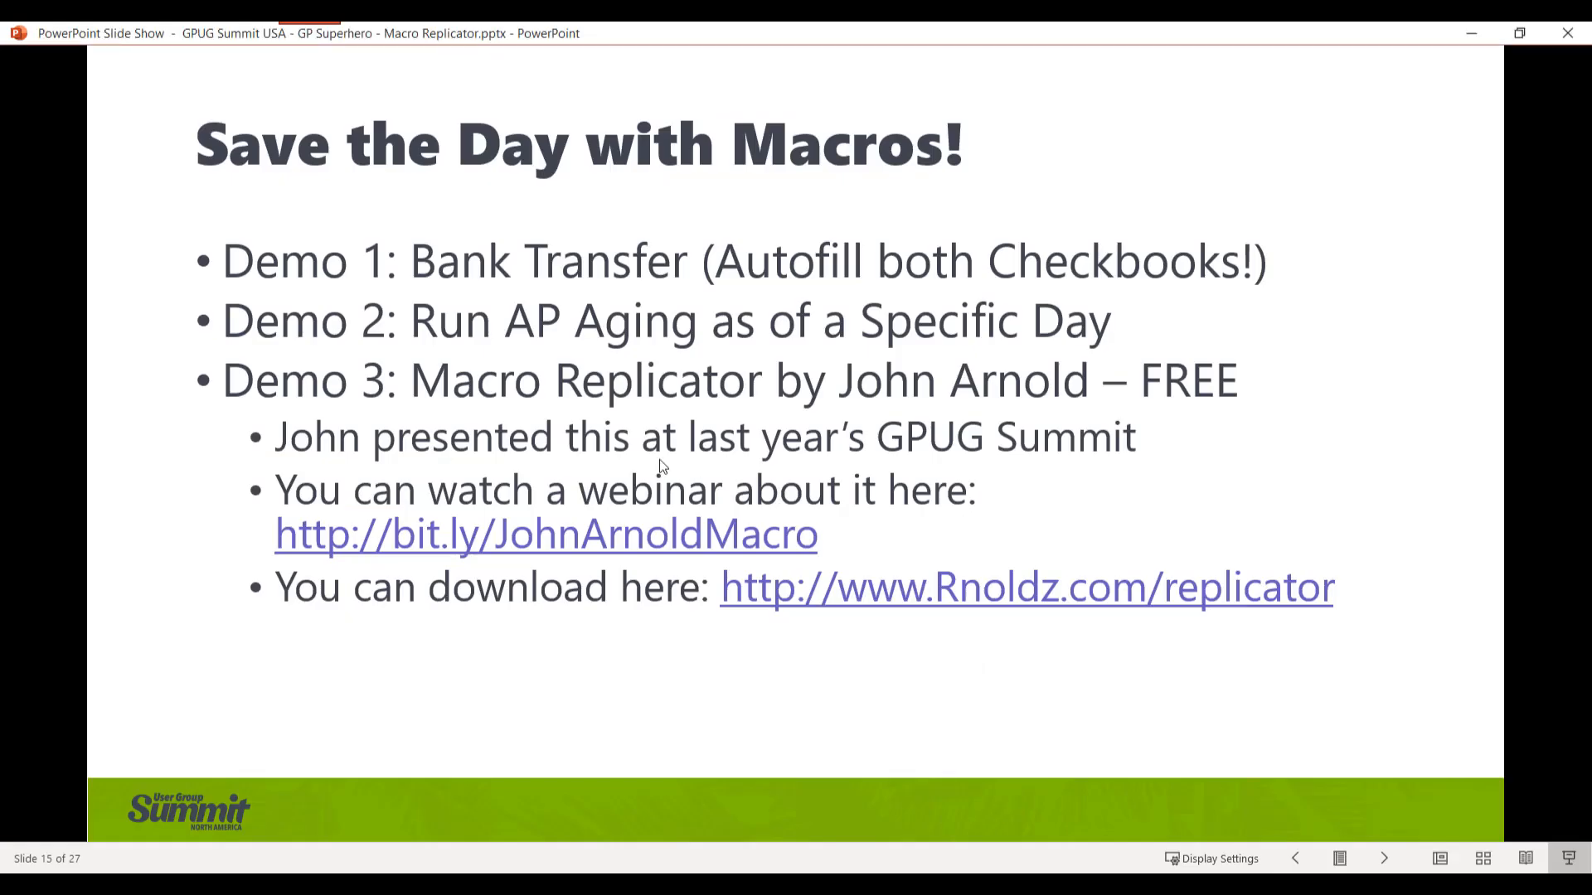